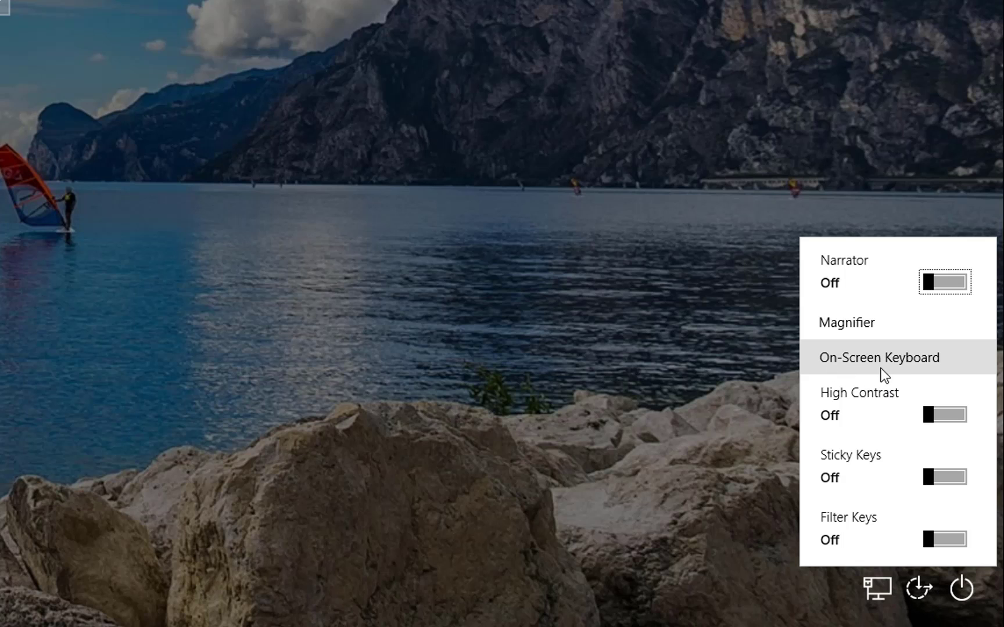
# - Sign in at the lock screen by entering the account password on the On-Screen Keyboard
pyautogui.click(886, 374)
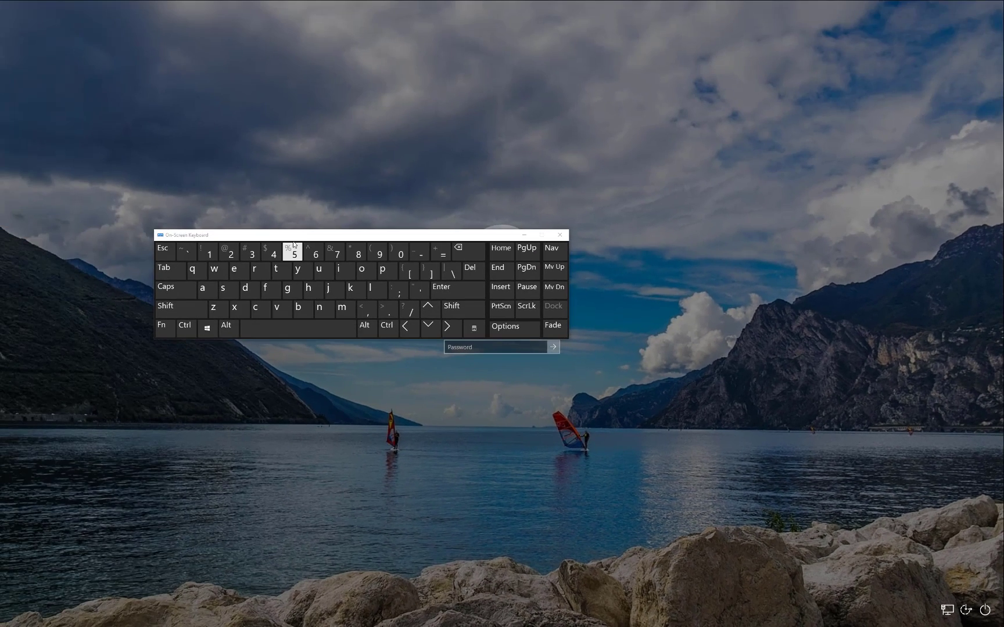
pyautogui.moveTo(97, 129); pyautogui.dragTo(164, 0)
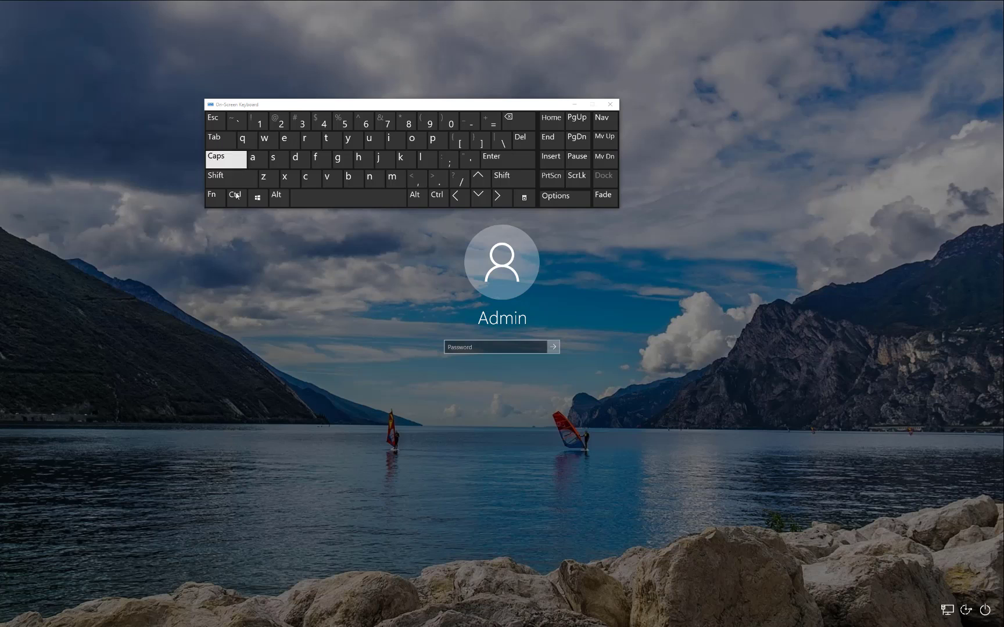
pyautogui.click(460, 349)
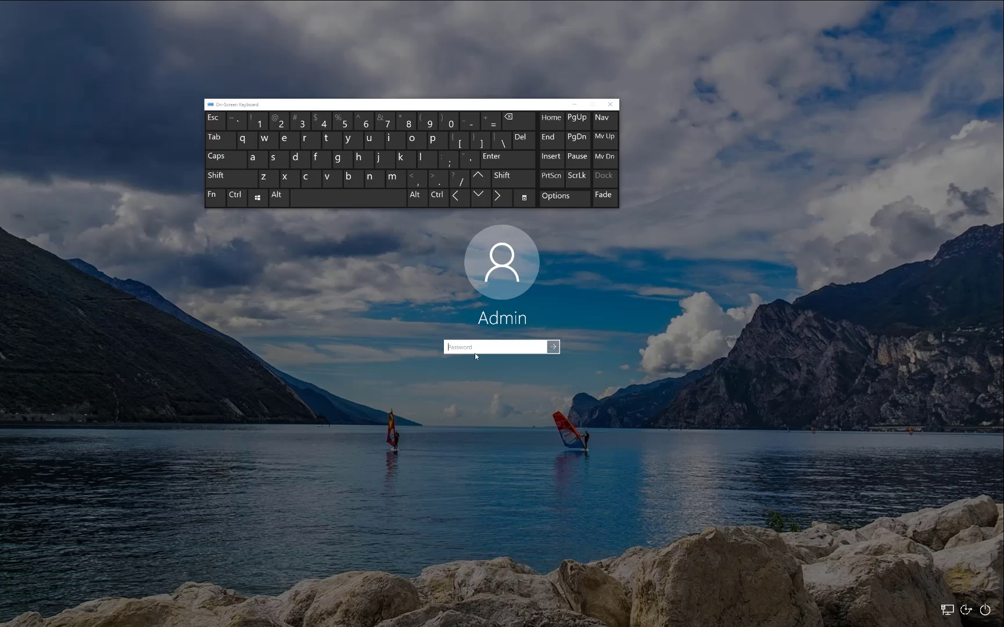
pyautogui.click(258, 124)
pyautogui.click(279, 127)
pyautogui.click(304, 128)
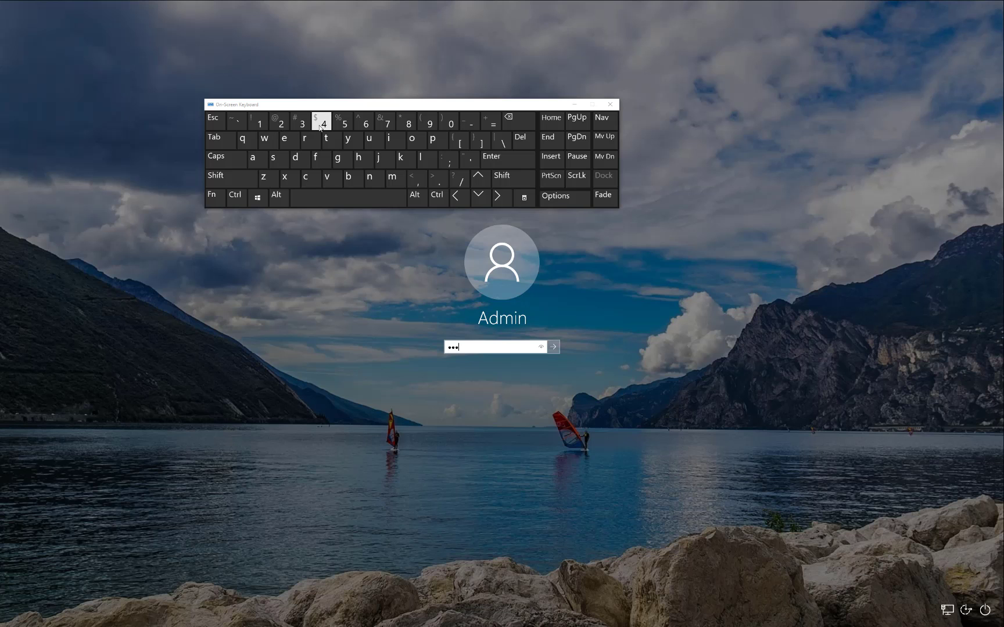
pyautogui.click(322, 128)
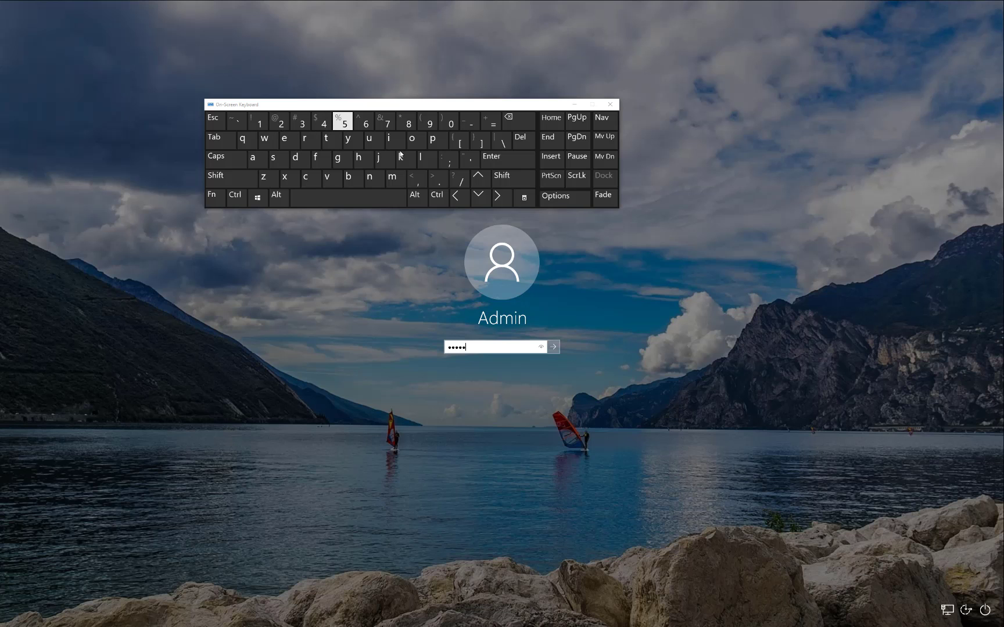
pyautogui.click(553, 347)
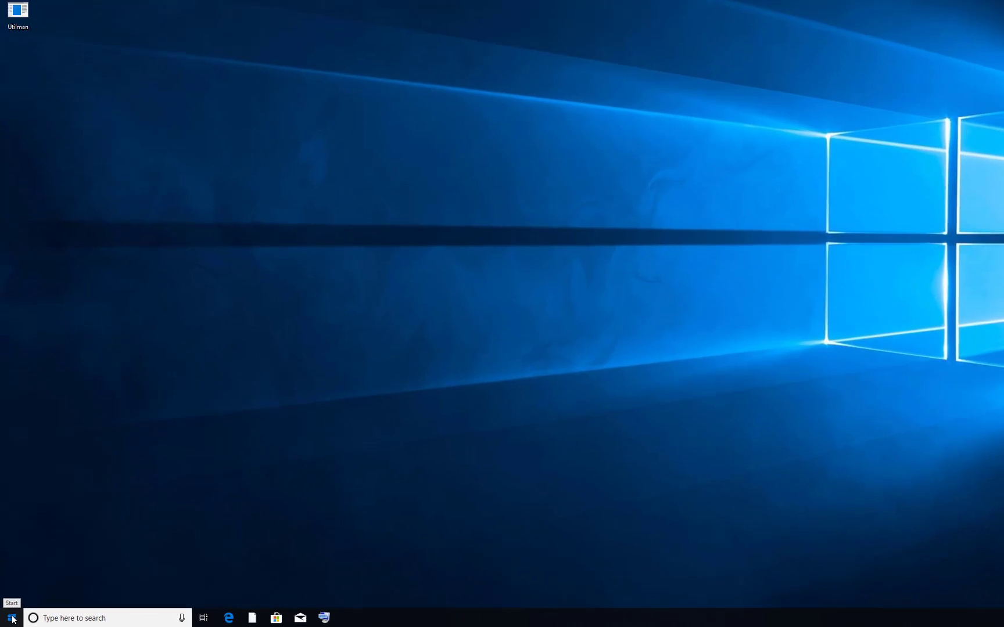
# - Go to Settings > Ease of Access > Keyboard from the Start menu
pyautogui.click(9, 620)
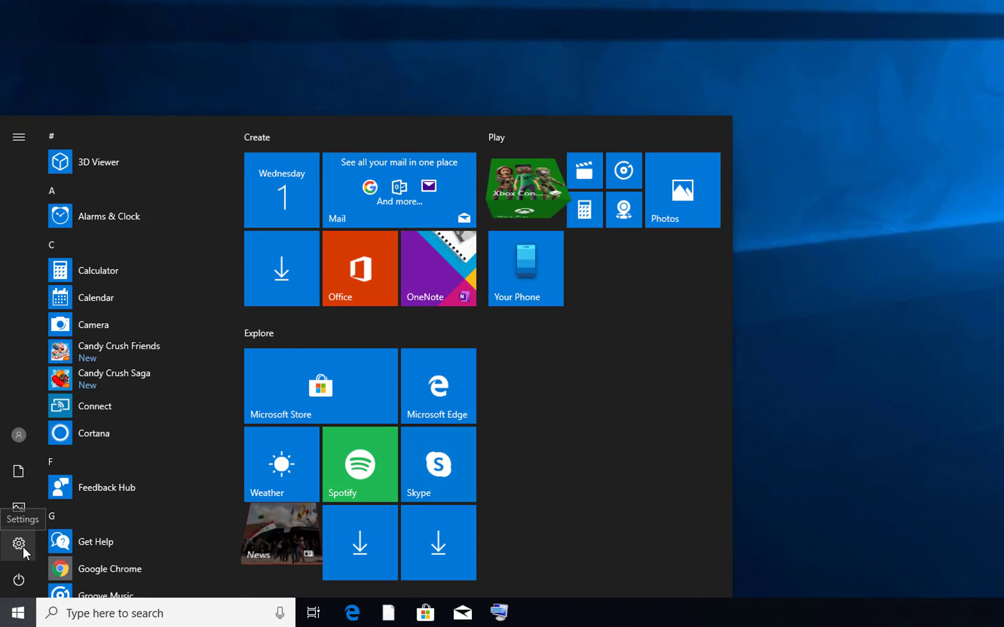
pyautogui.click(23, 546)
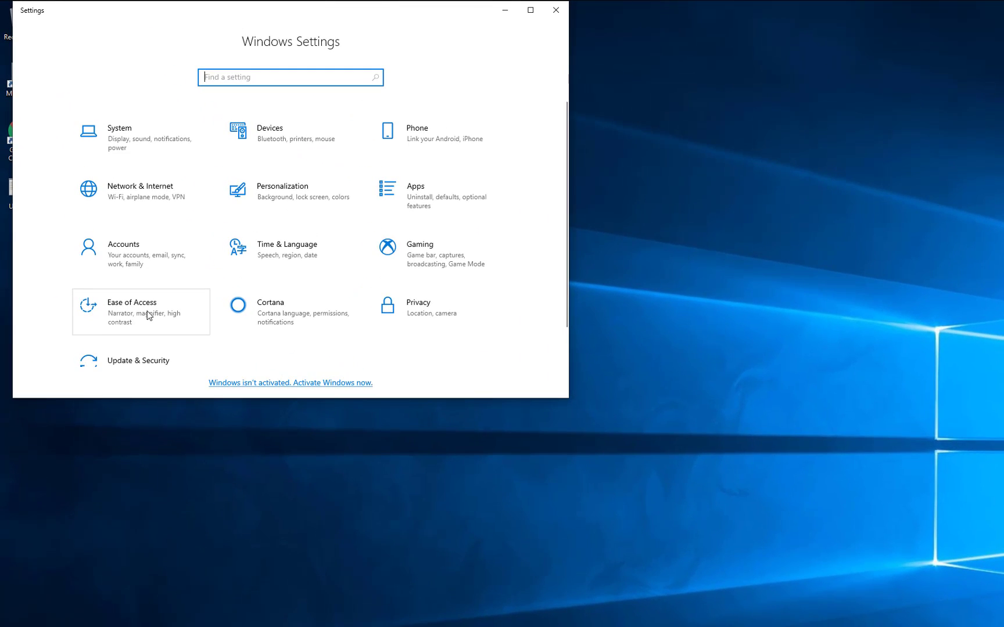
pyautogui.click(130, 318)
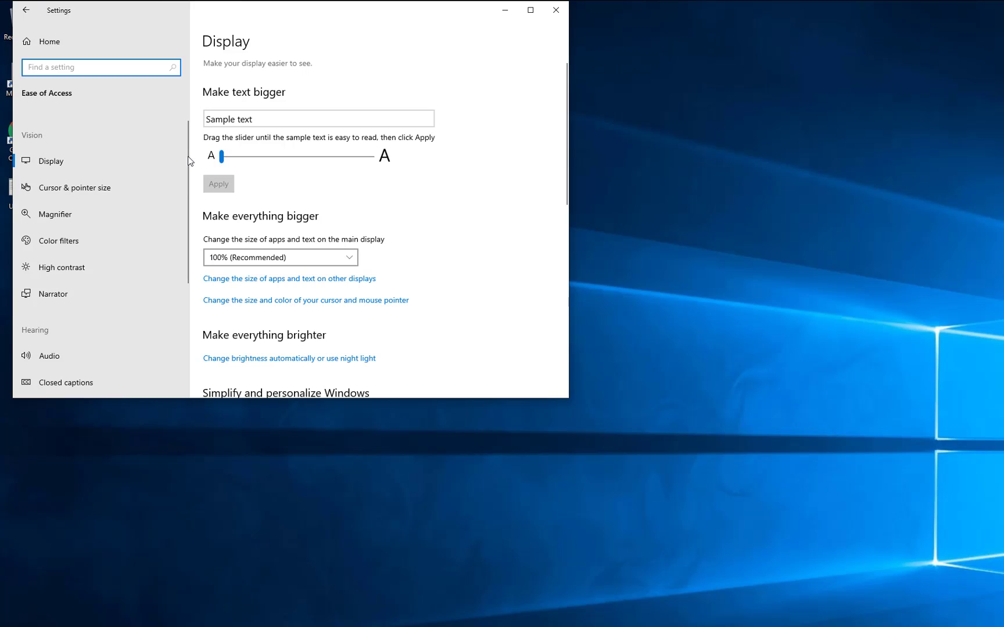
pyautogui.scroll(-1, 183, 200)
pyautogui.scroll(-4, 183, 200)
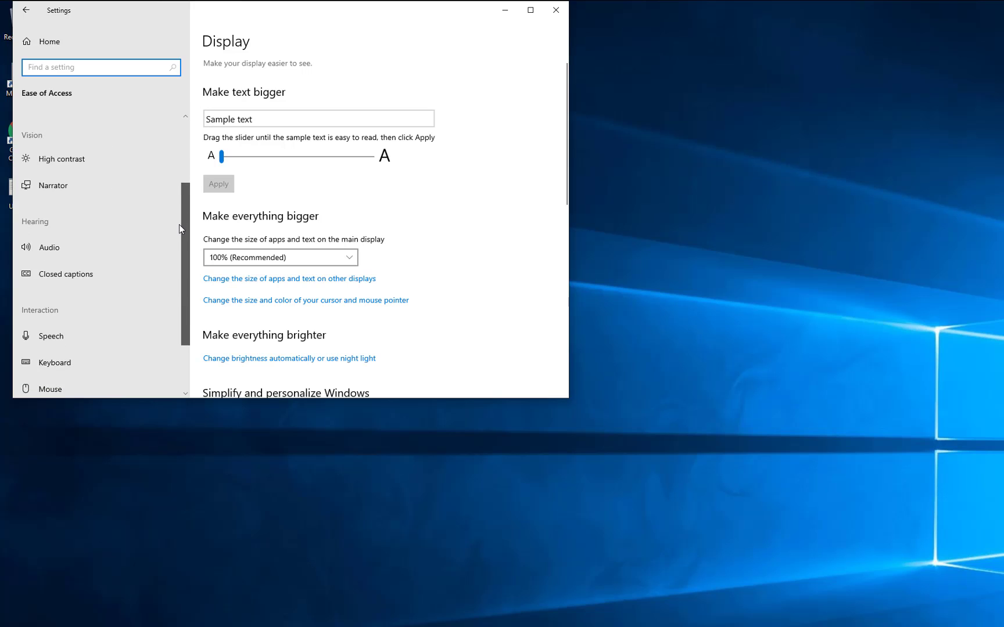
pyautogui.click(69, 357)
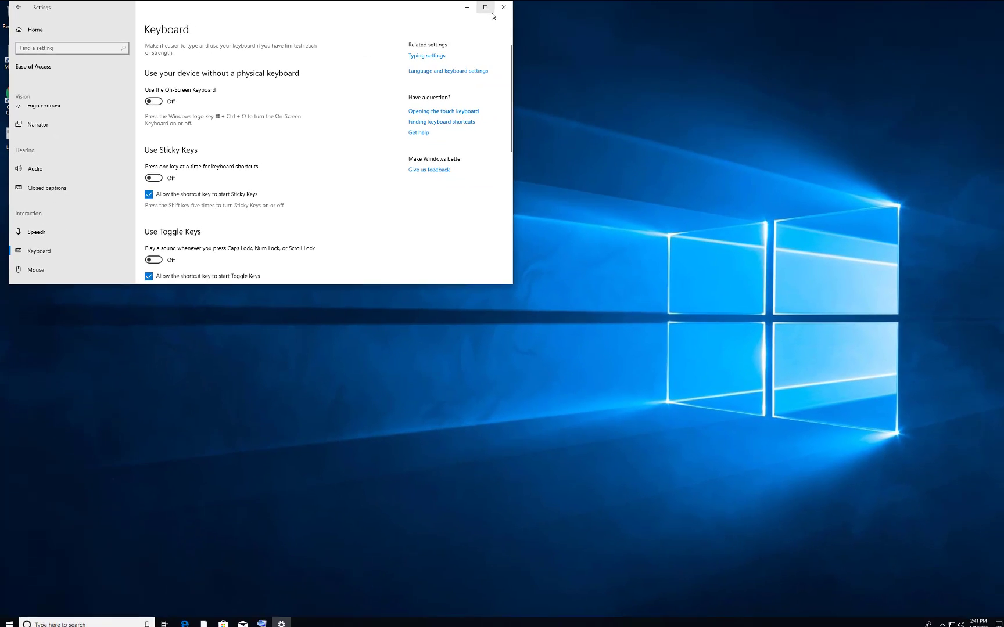
# - Maximize Settings, switch 'Use the On-Screen Keyboard' on, then center and enlarge the keyboard
pyautogui.click(531, 9)
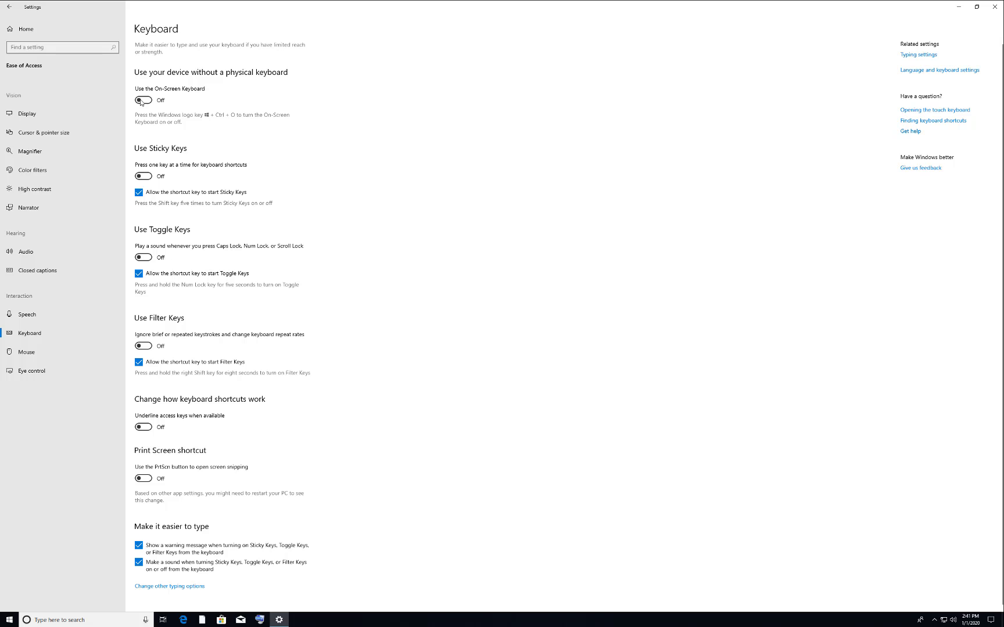
pyautogui.click(141, 101)
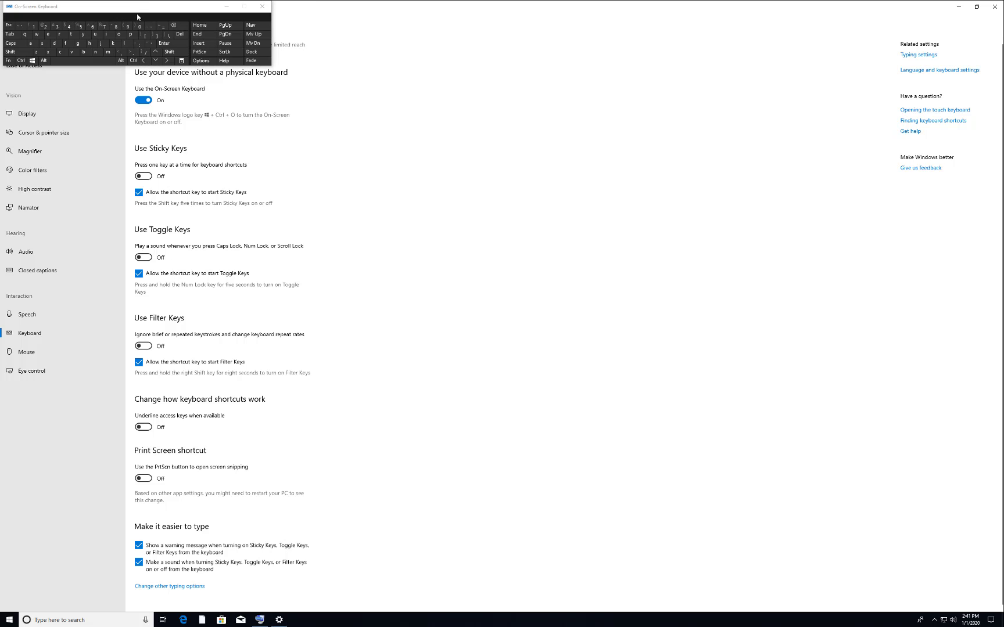
pyautogui.moveTo(138, 16); pyautogui.dragTo(397, 193)
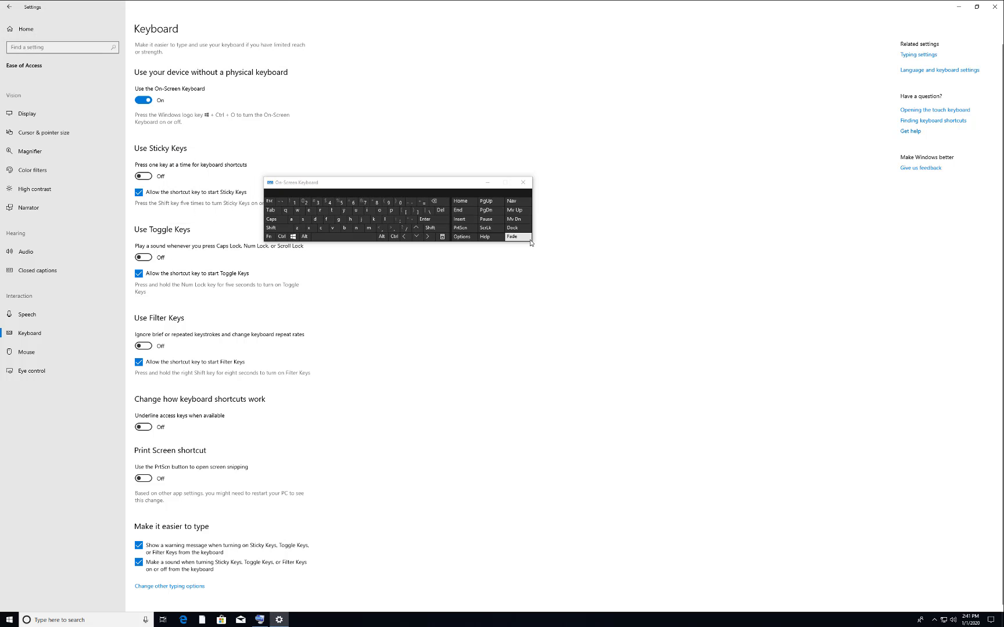
pyautogui.moveTo(531, 243); pyautogui.dragTo(788, 429)
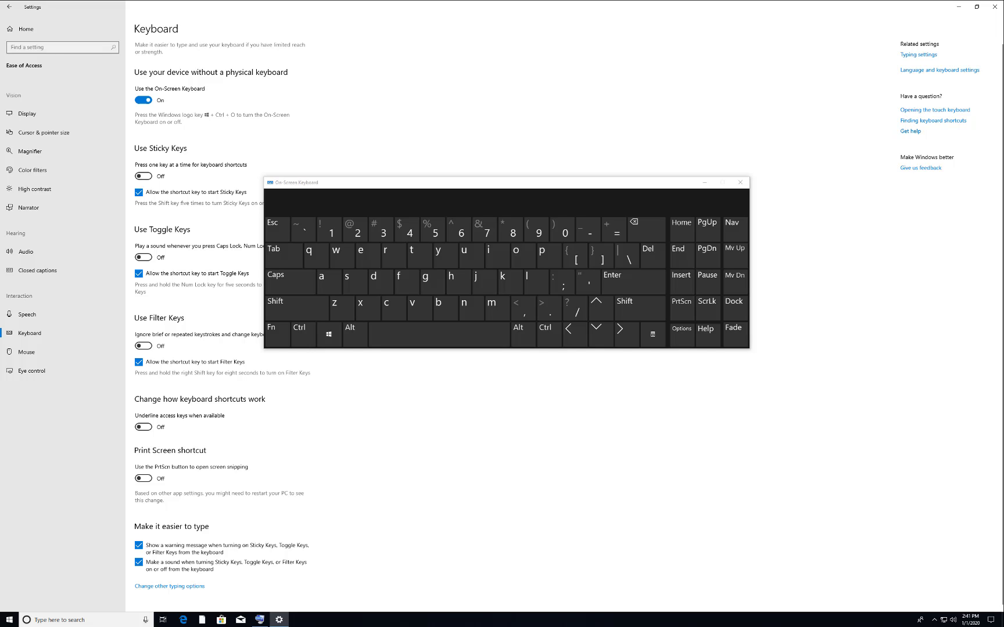
# - Search 'dev' to launch Device Manager, then close the Settings window
pyautogui.click(74, 621)
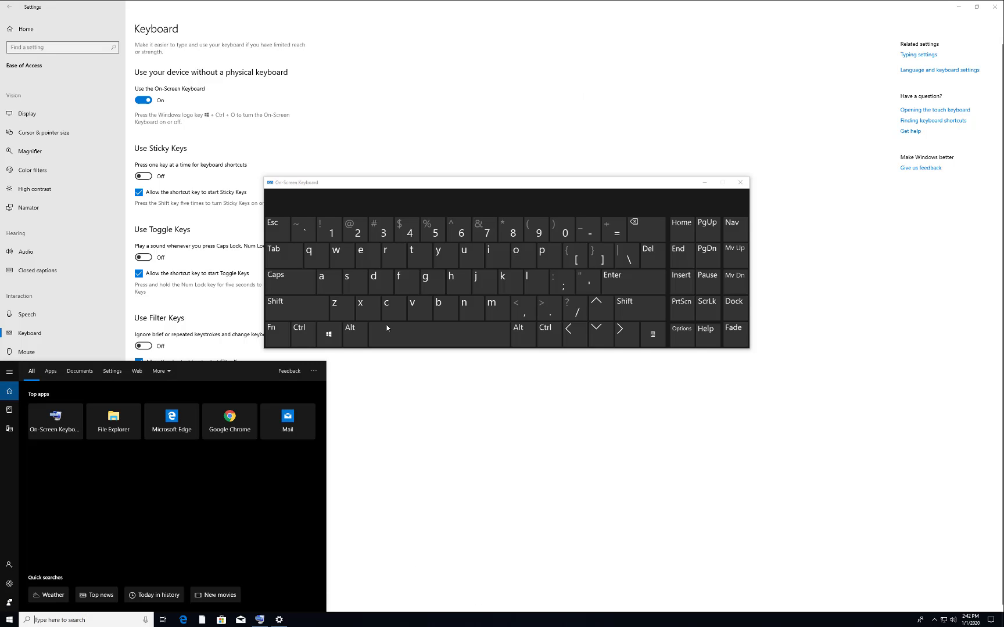
pyautogui.click(376, 287)
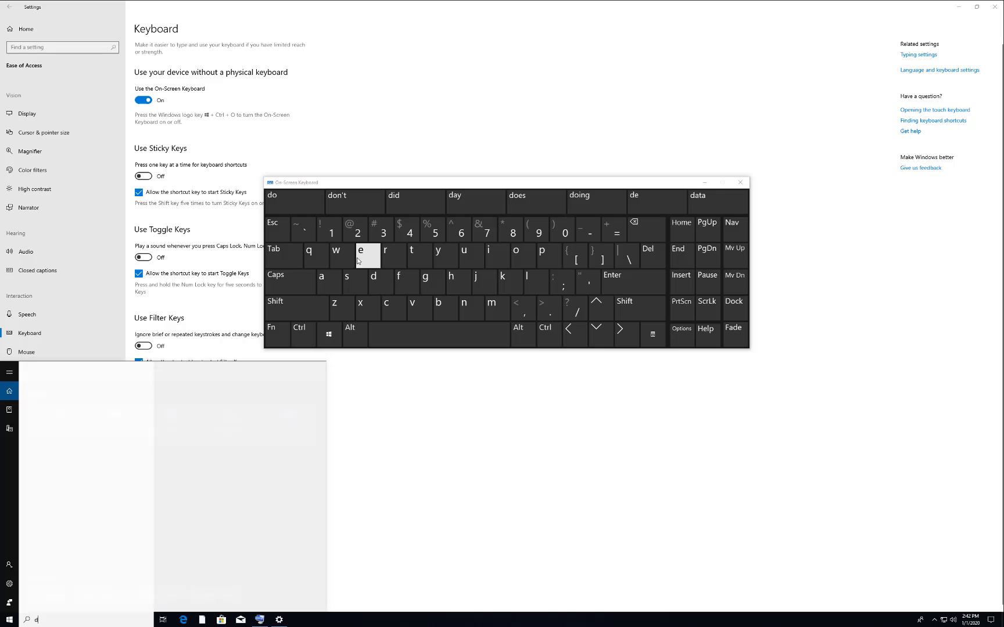
pyautogui.click(360, 256)
pyautogui.click(423, 308)
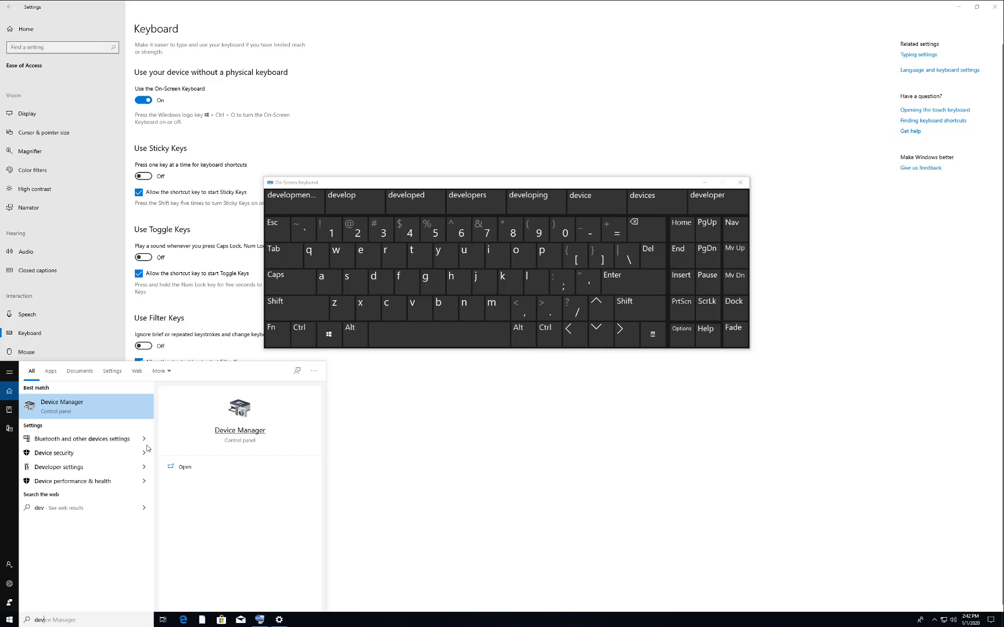
pyautogui.click(63, 411)
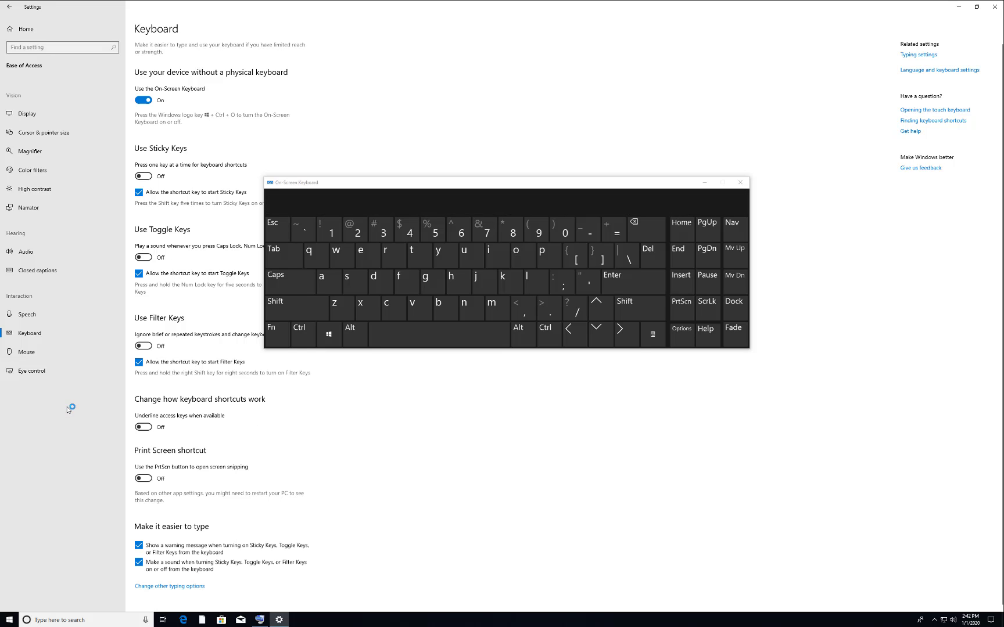
pyautogui.click(995, 6)
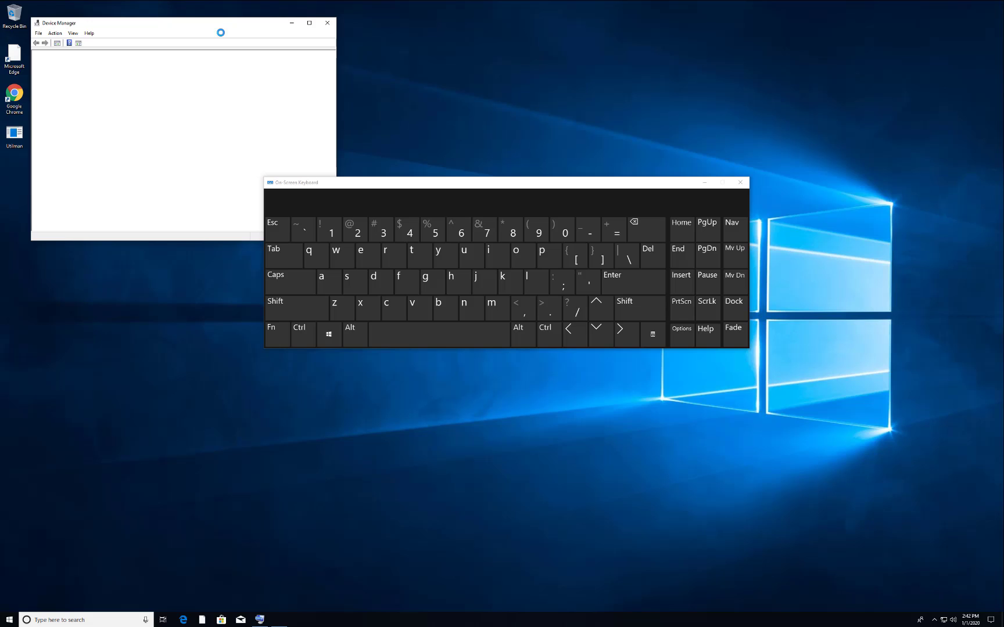
# - Expand Keyboards and start Update driver for the Standard PS/2 Keyboard
pyautogui.moveTo(203, 28); pyautogui.dragTo(216, 89)
pyautogui.moveTo(561, 176); pyautogui.dragTo(683, 165)
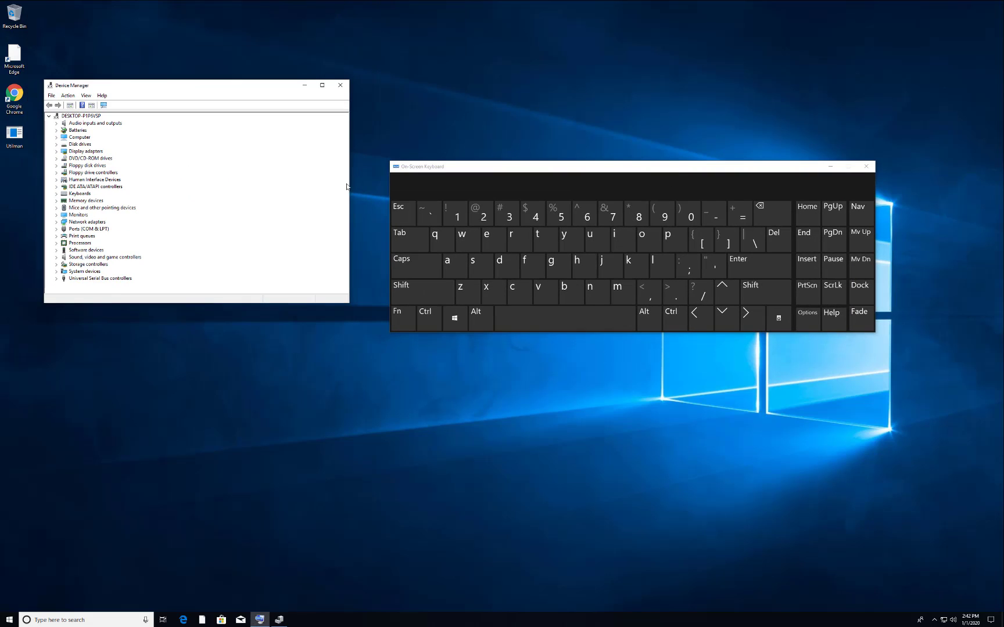
pyautogui.click(68, 176)
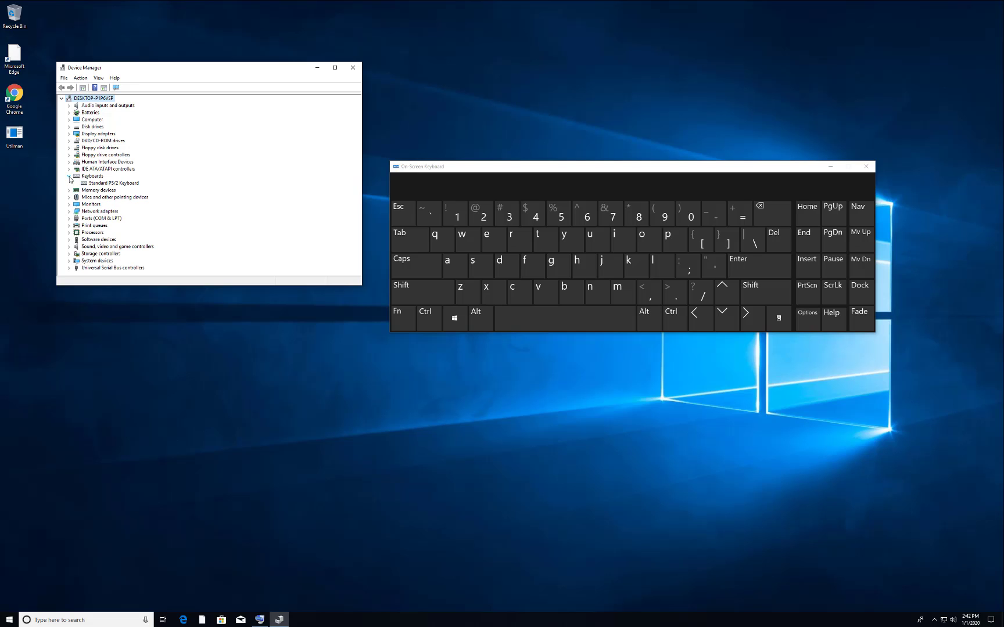
pyautogui.rightClick(110, 190)
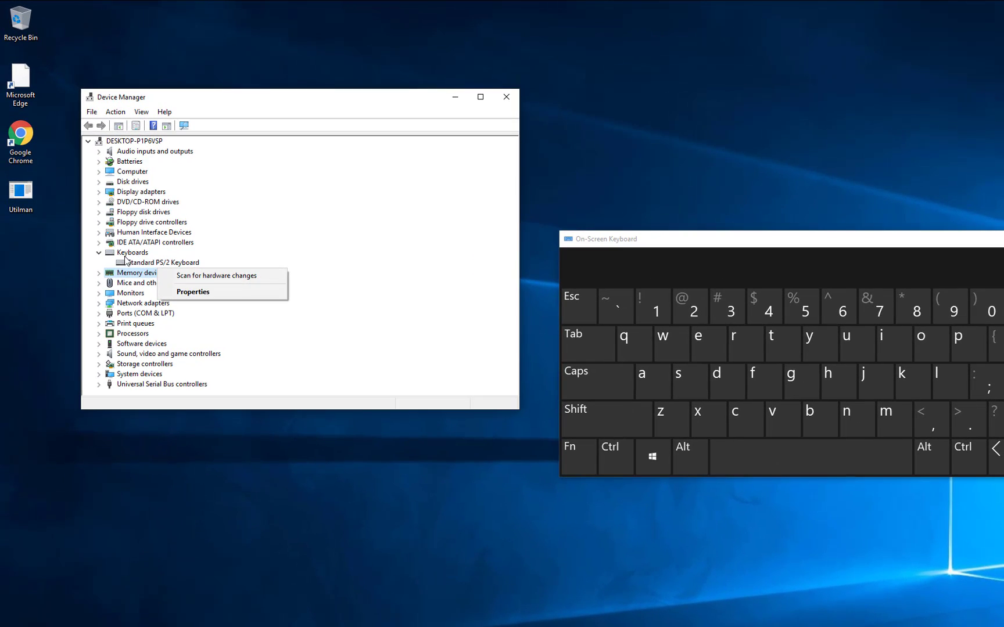
pyautogui.click(102, 184)
pyautogui.rightClick(147, 266)
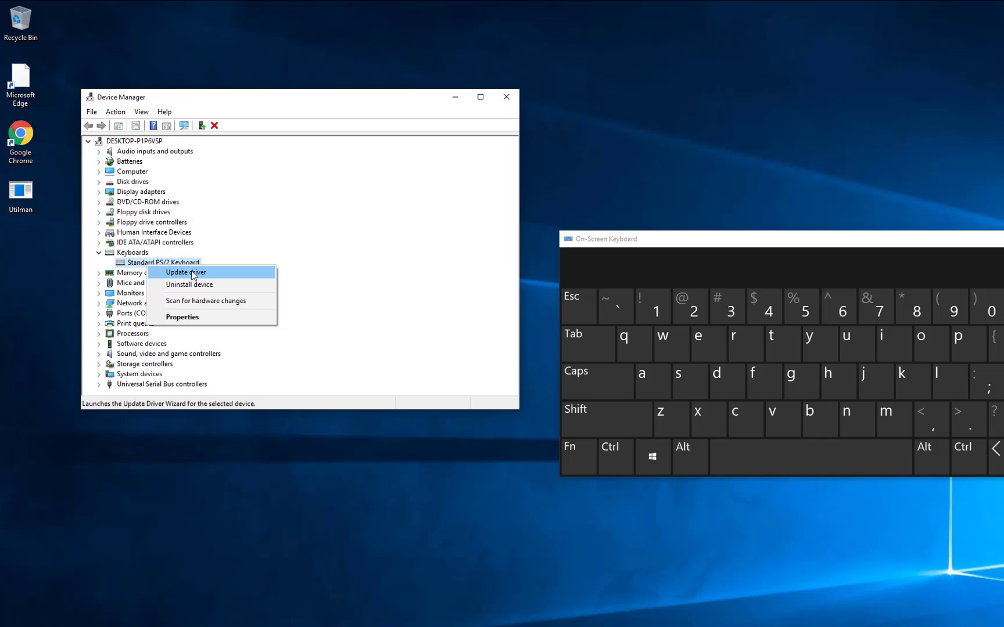
pyautogui.click(193, 274)
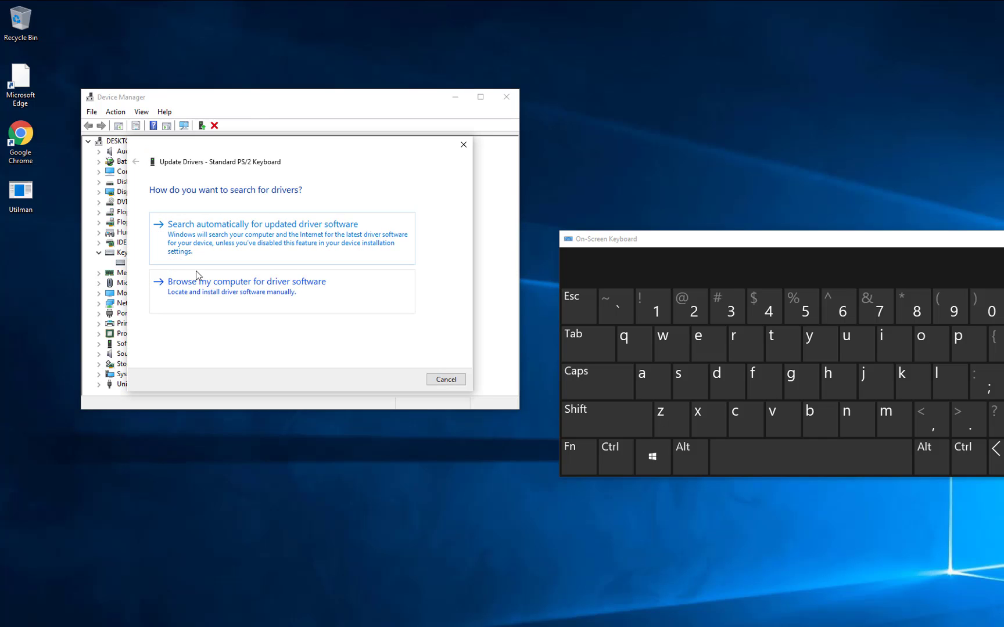
# - Install the Standard PS/2 Keyboard driver from the compatible drivers on this computer
pyautogui.moveTo(298, 250); pyautogui.dragTo(236, 241)
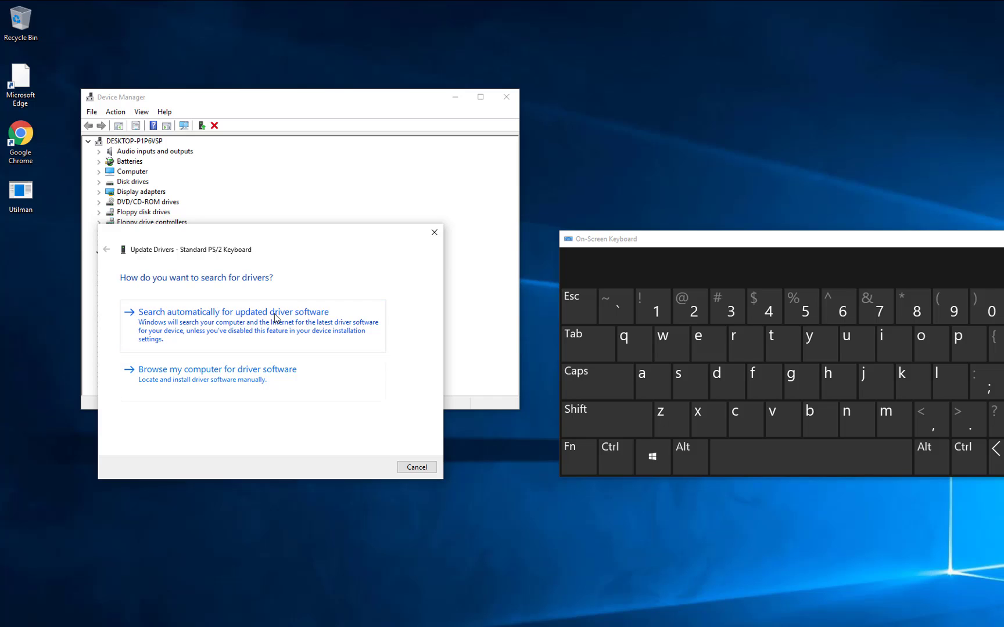
pyautogui.click(242, 384)
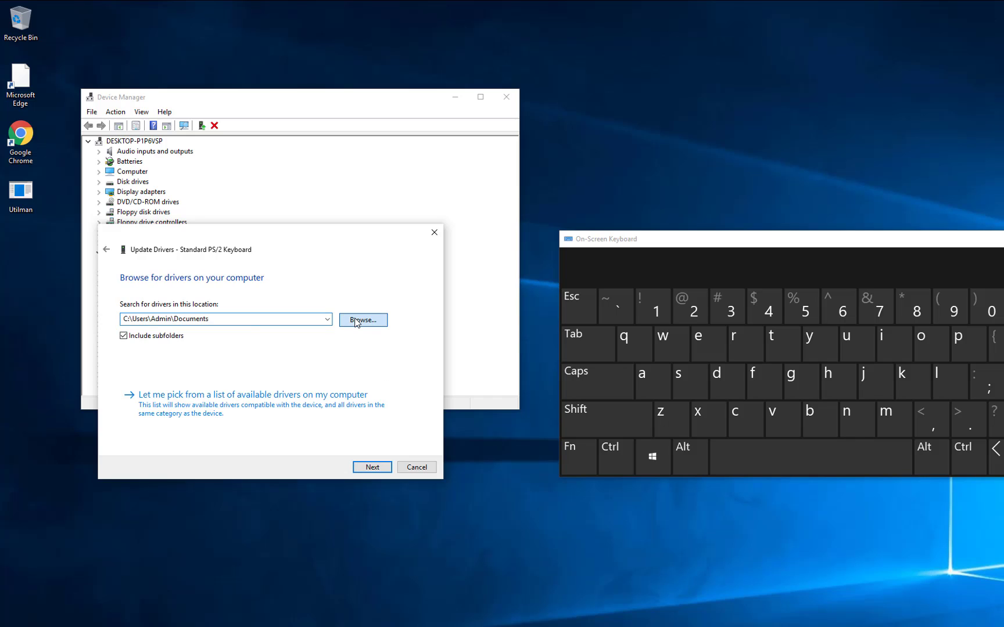
pyautogui.click(179, 411)
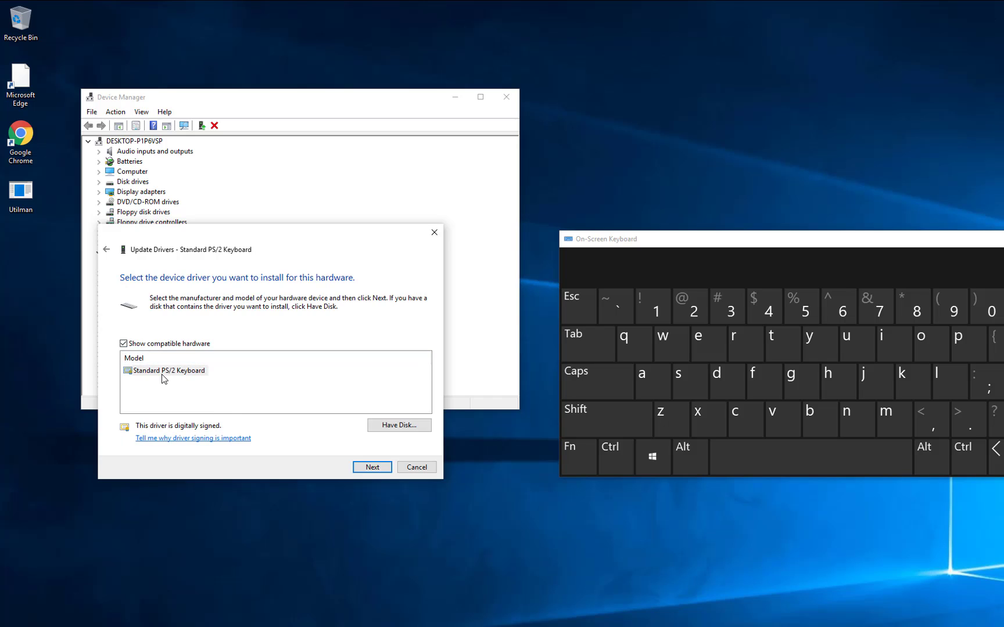
pyautogui.click(162, 375)
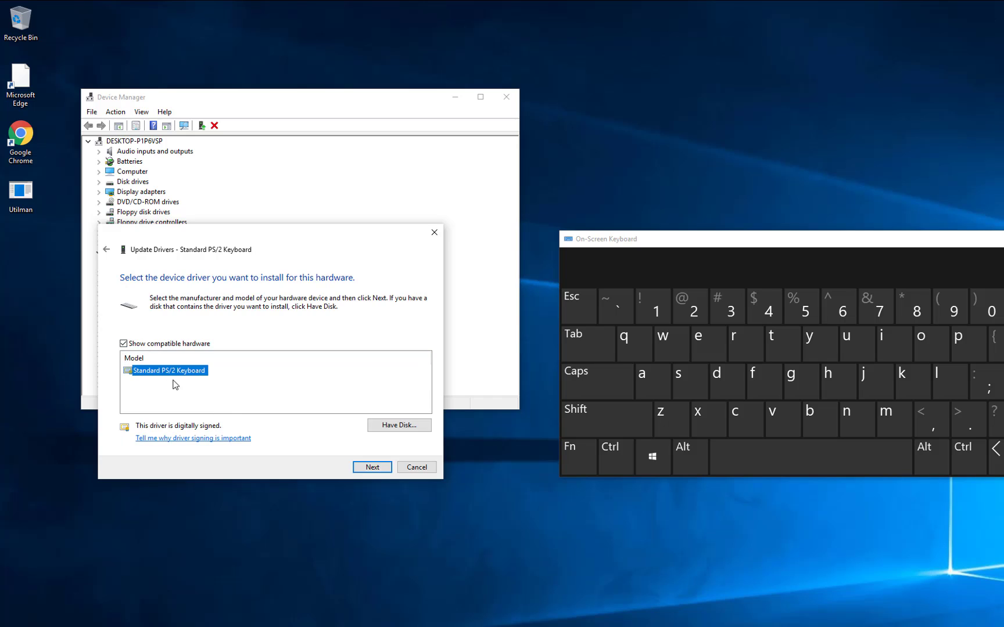
pyautogui.click(372, 468)
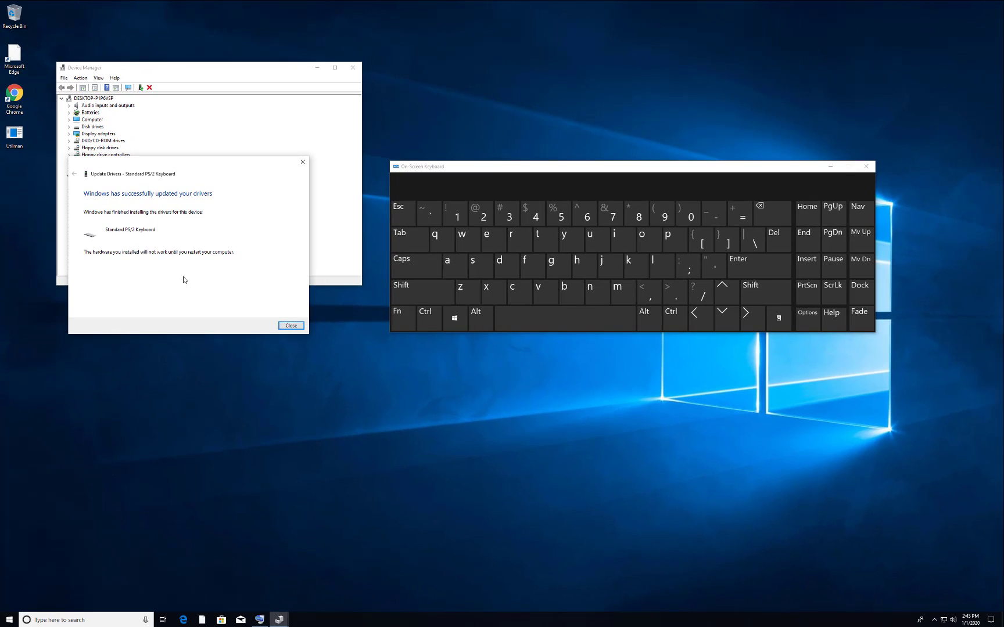
pyautogui.click(291, 326)
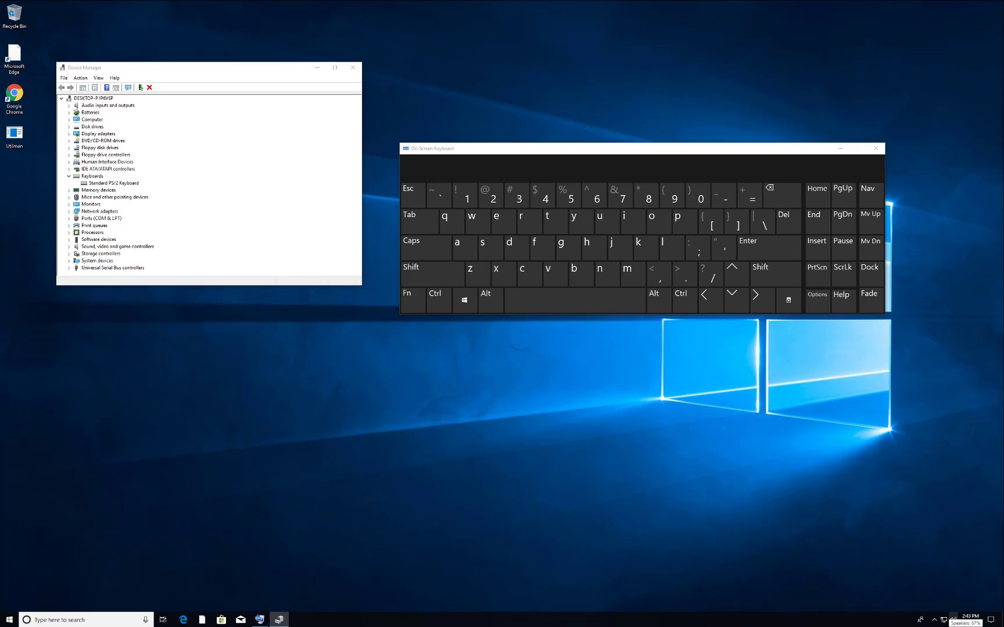
# - Hide the On-Screen Keyboard and answer No to the restart prompt
pyautogui.click(843, 149)
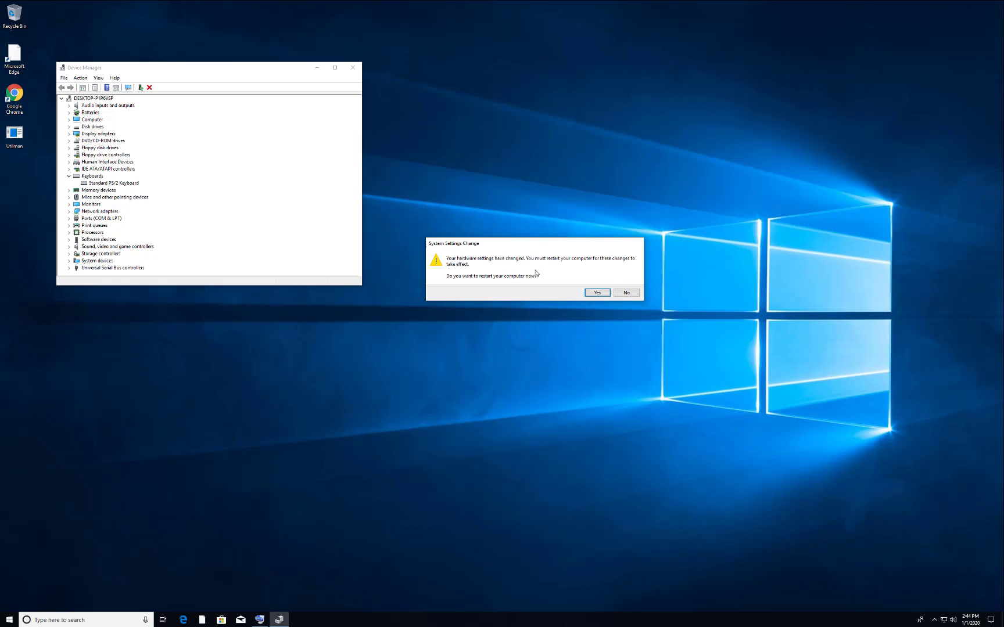
pyautogui.click(626, 293)
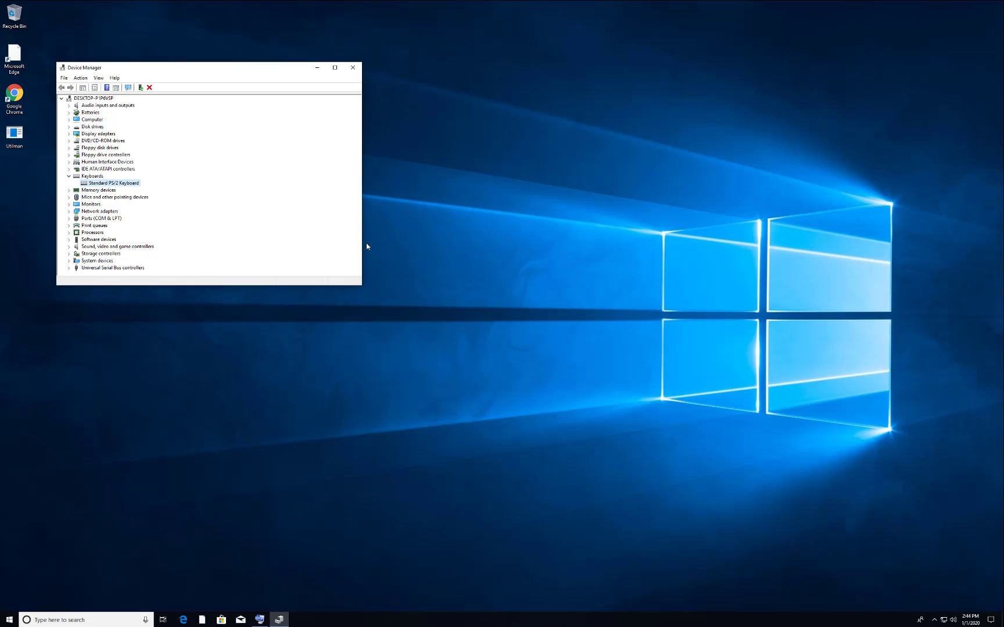
# - Search automatically for a newer Standard PS/2 Keyboard driver, then decline the restart
pyautogui.rightClick(107, 185)
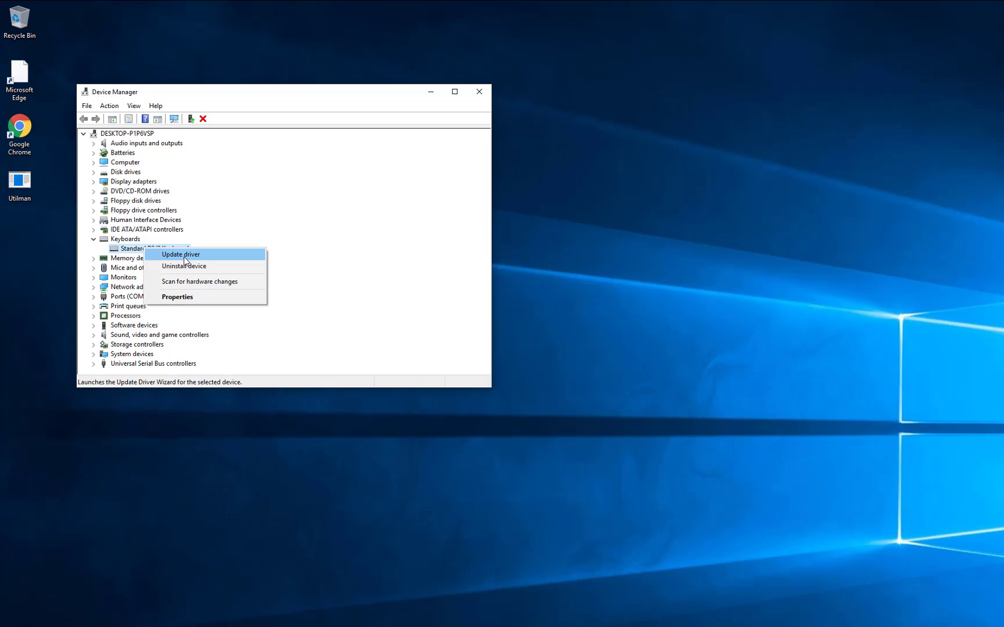
pyautogui.click(135, 189)
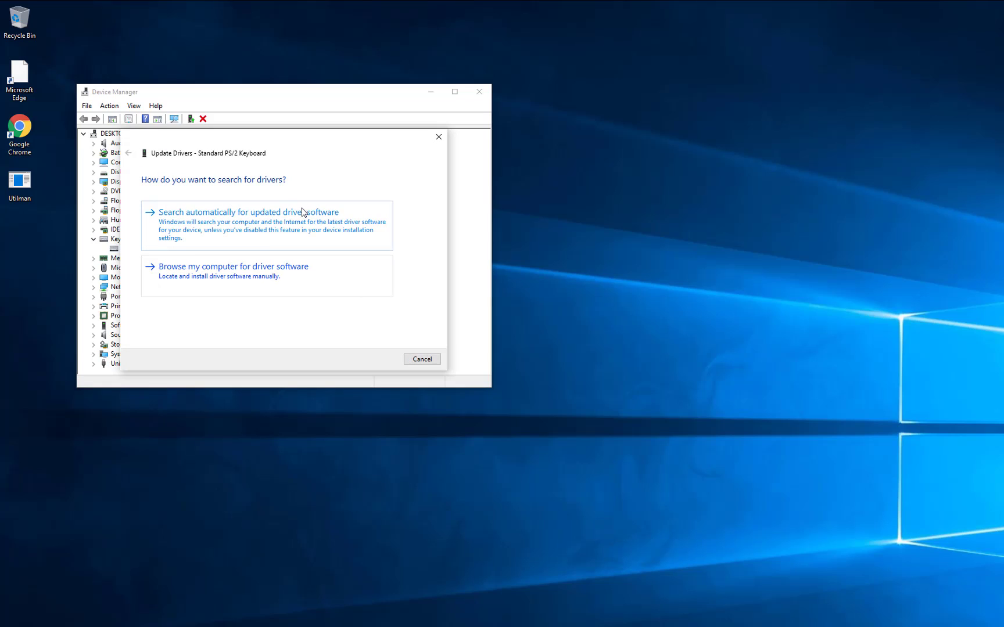
pyautogui.click(247, 236)
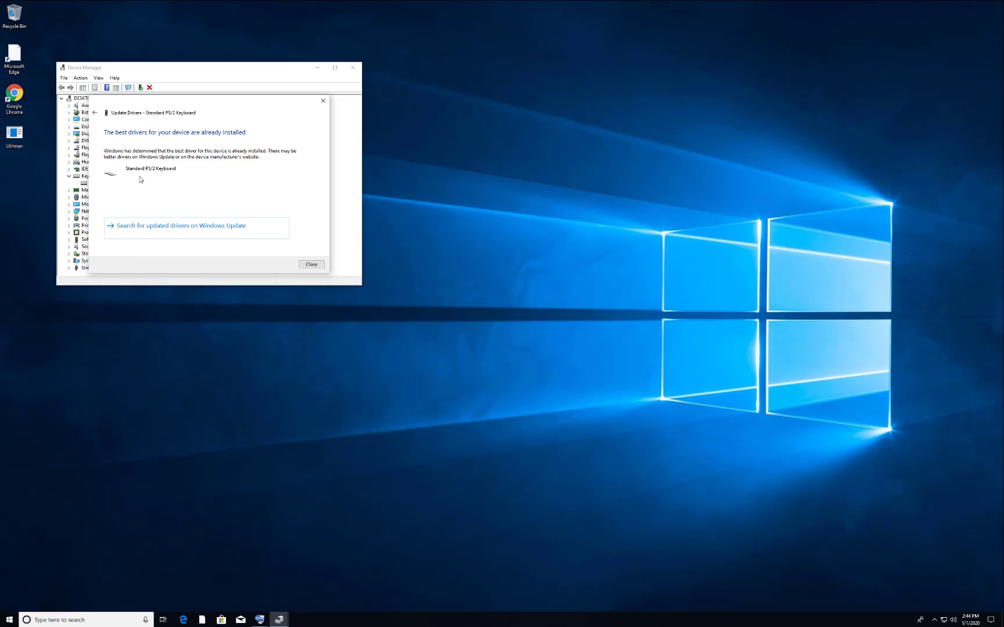
pyautogui.click(310, 265)
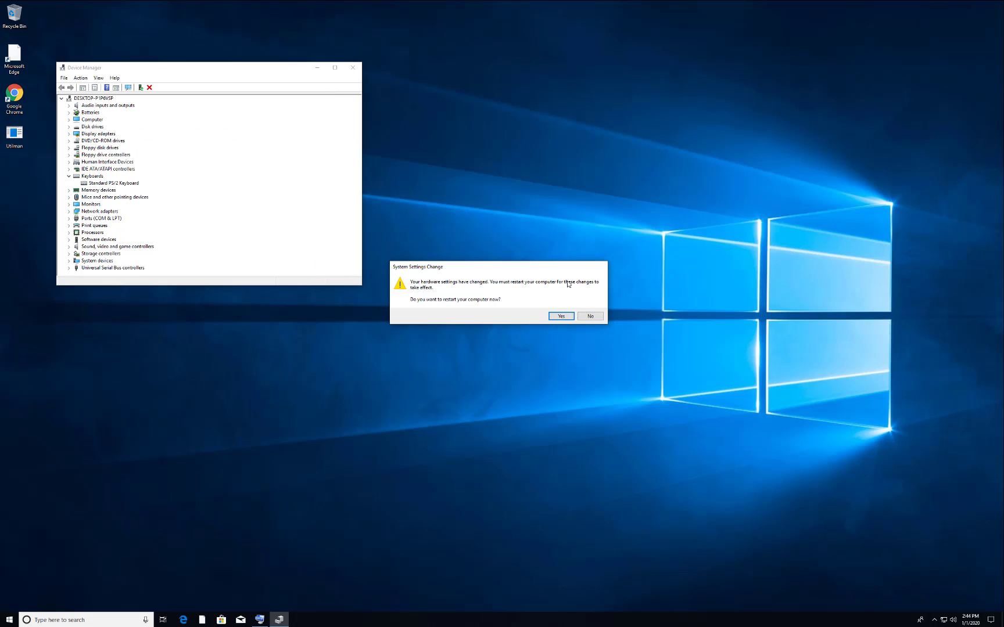
pyautogui.click(594, 320)
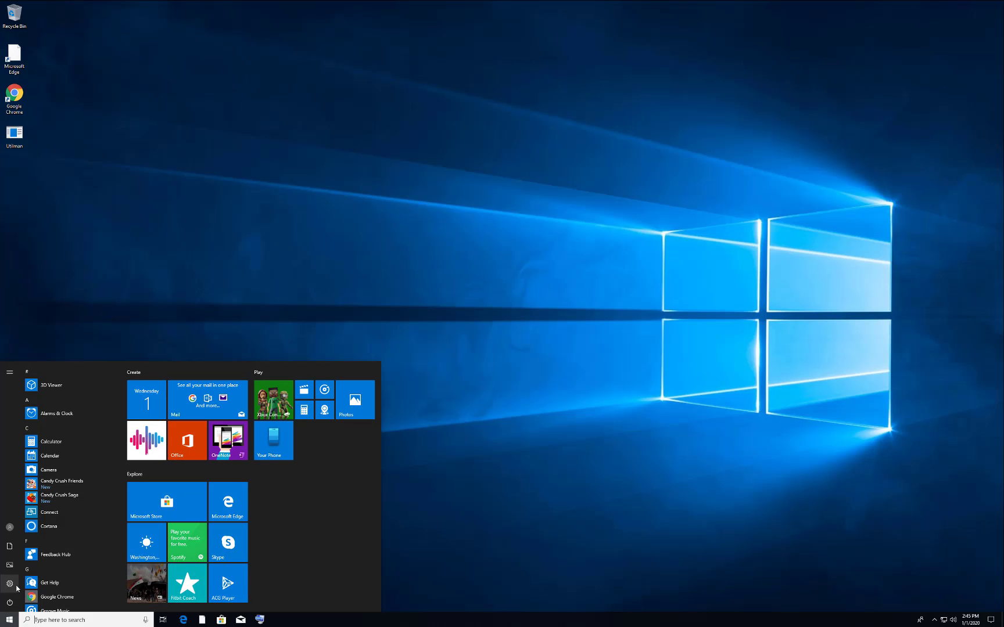
# - Switch 'Use the On-Screen Keyboard' on under Ease of Access > Keyboard and close Settings
pyautogui.click(10, 584)
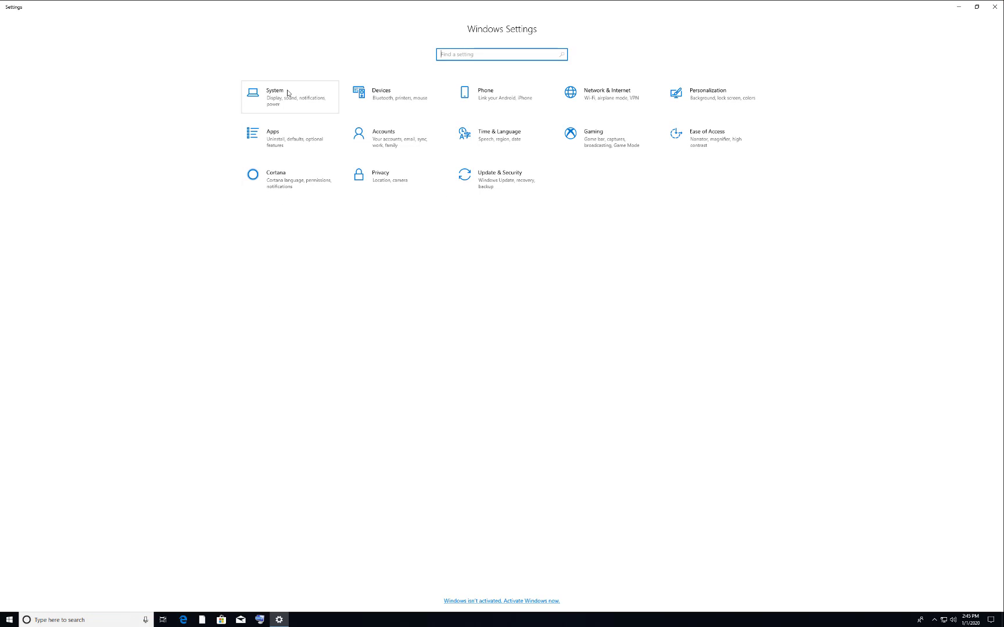
pyautogui.click(698, 135)
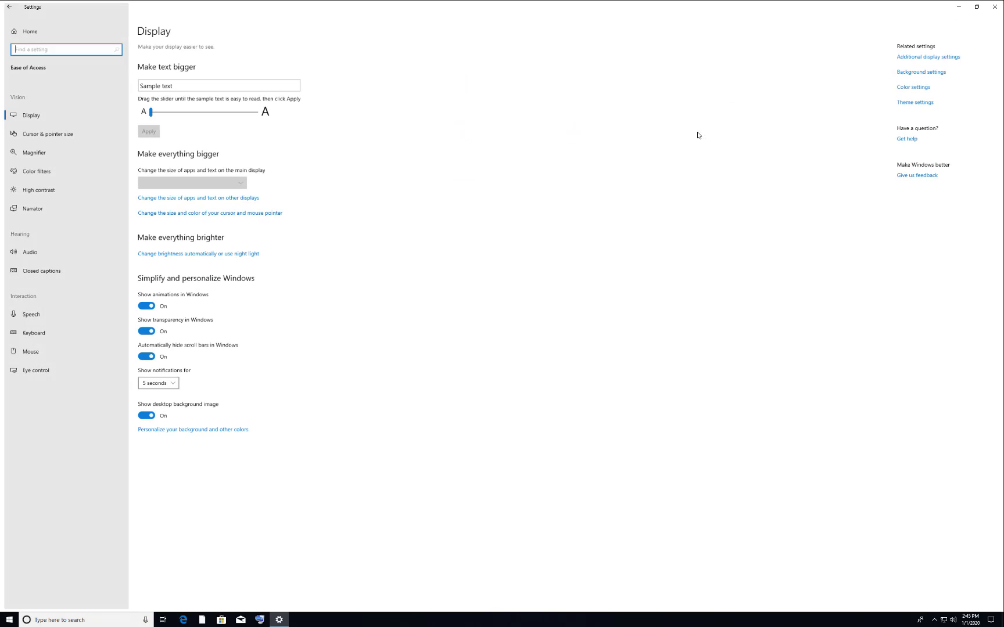
pyautogui.click(34, 333)
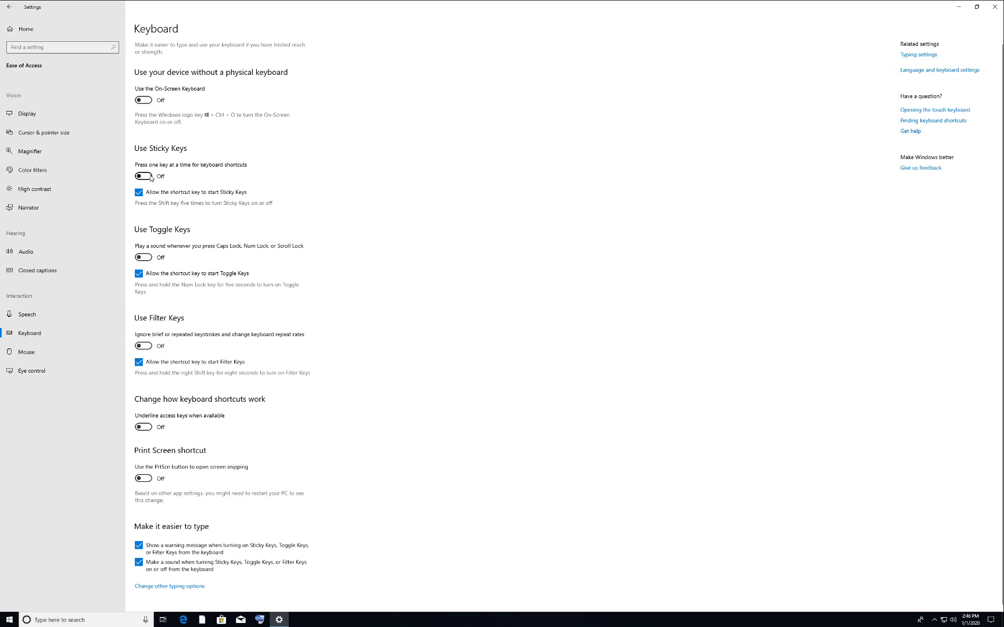
pyautogui.click(145, 102)
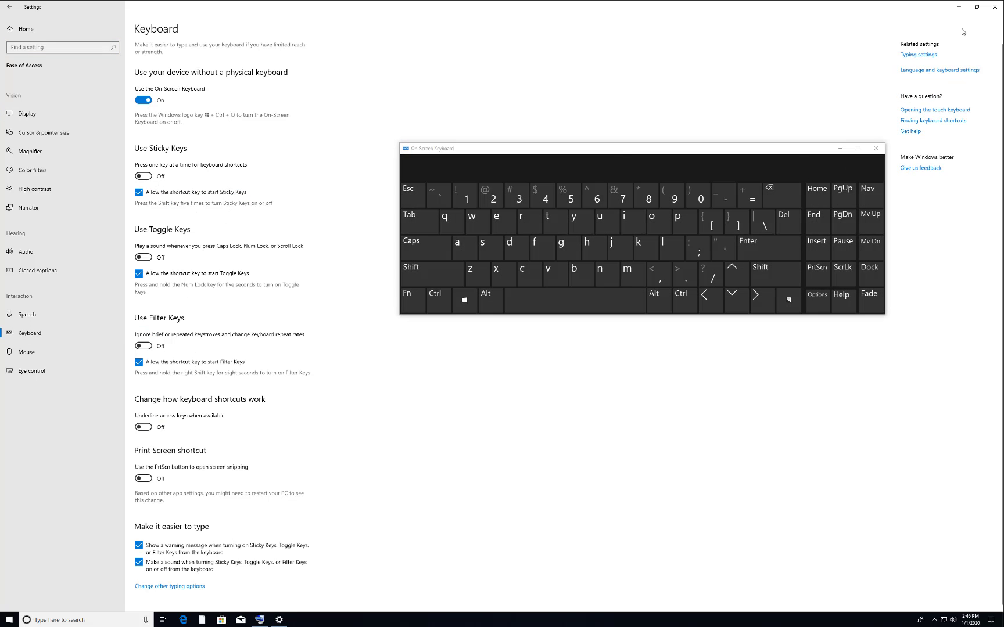
pyautogui.click(994, 7)
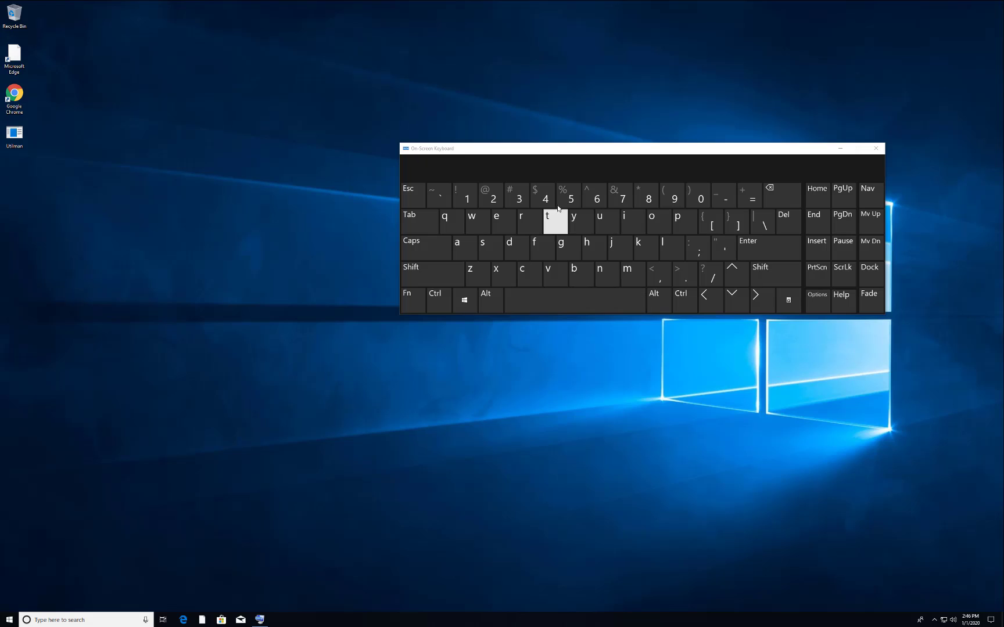
pyautogui.click(54, 617)
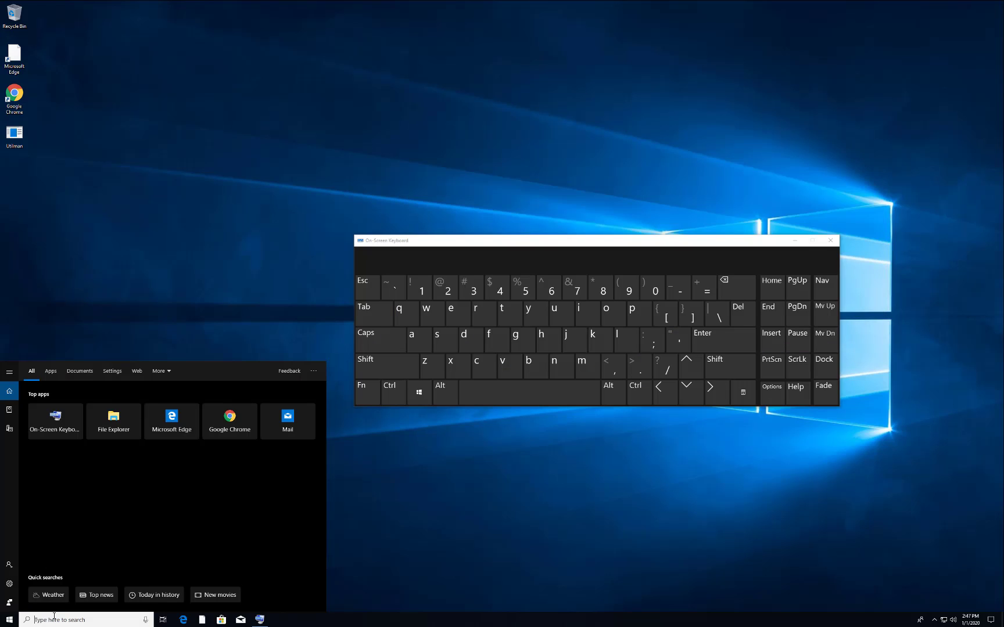
# - Launch Task Scheduler via a 'taskschd' search and expand Microsoft > Windows task folders
pyautogui.write('t')
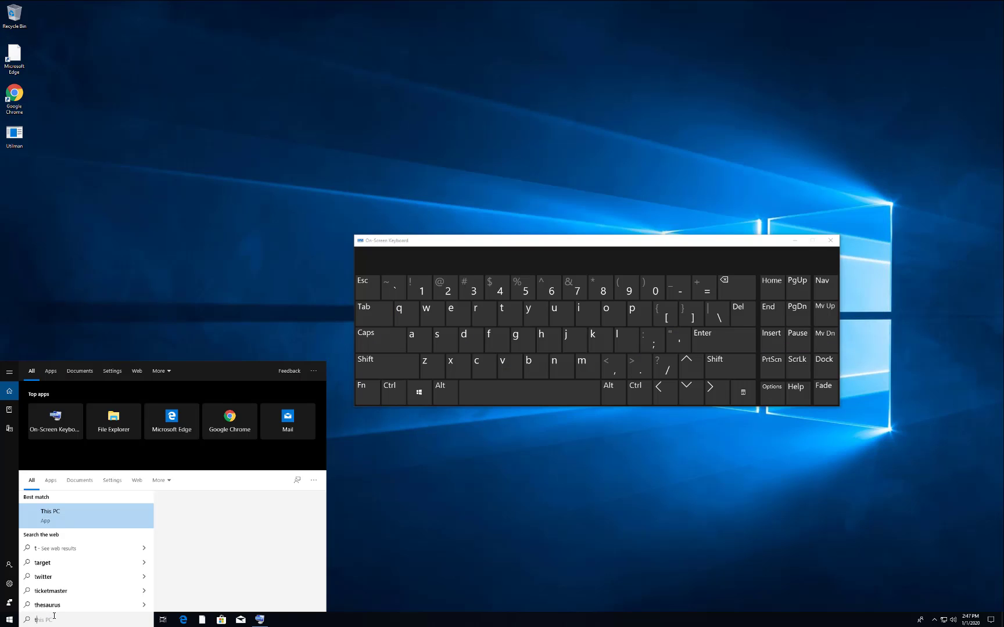
pyautogui.write('a')
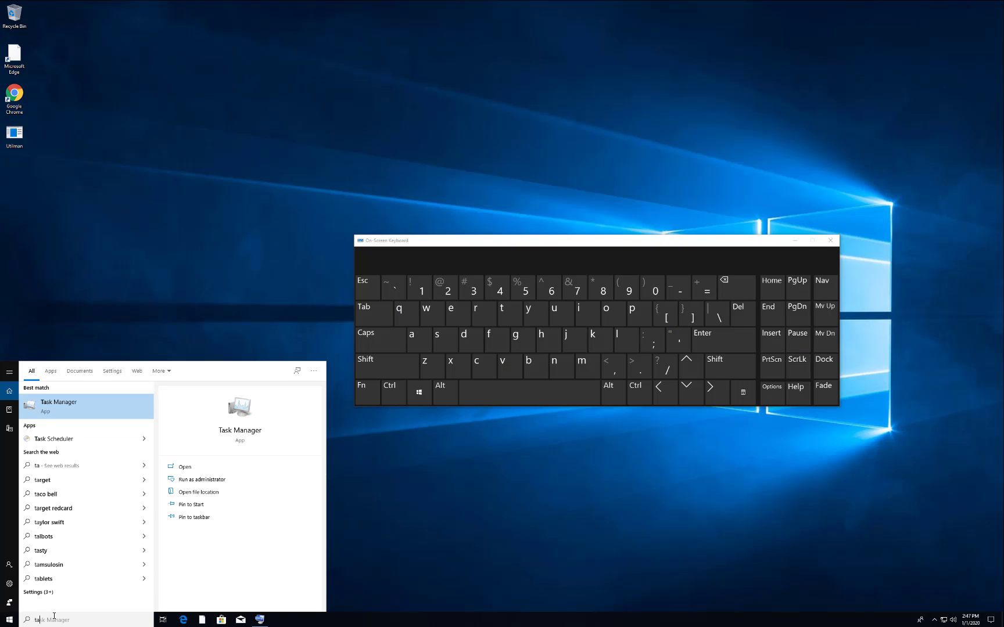
pyautogui.write('sks')
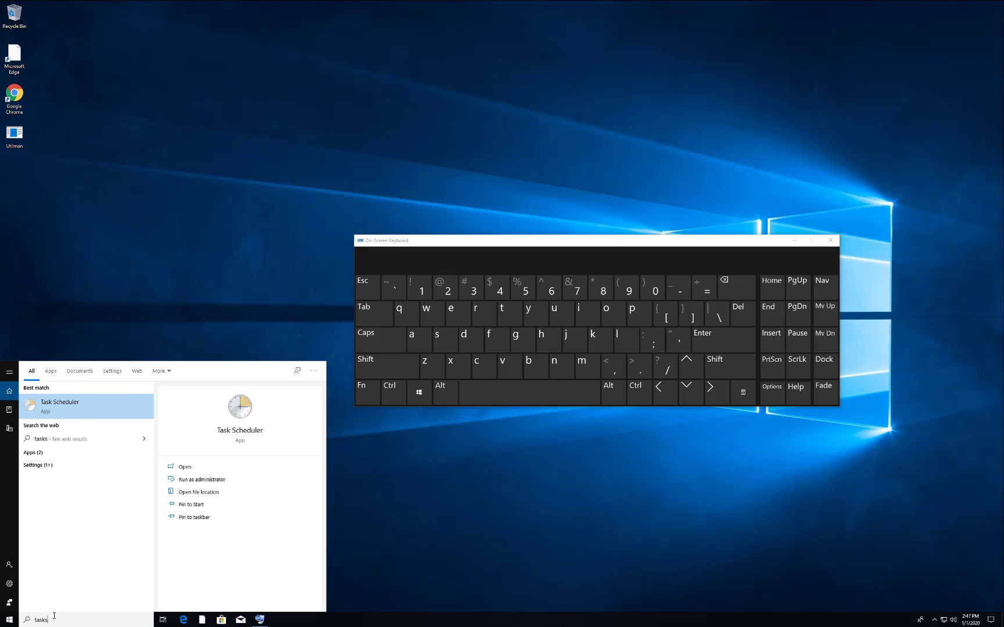
pyautogui.write('chd')
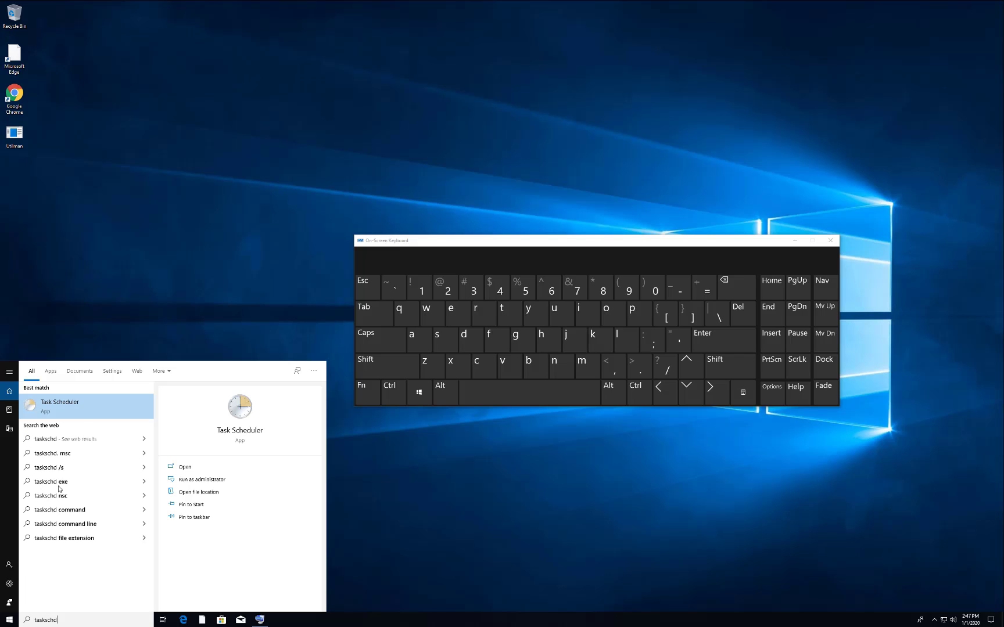
pyautogui.click(73, 404)
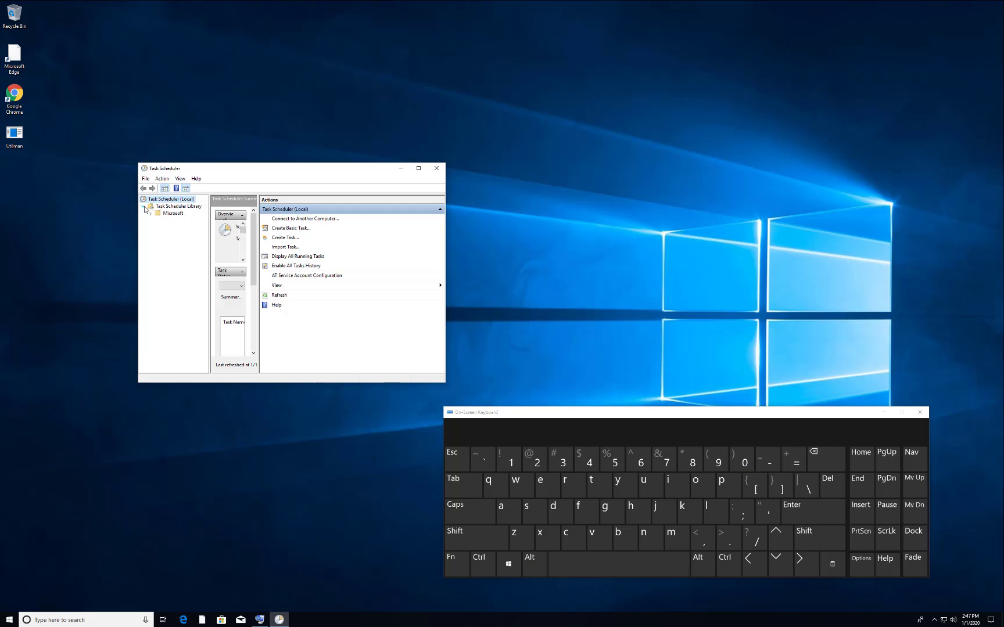
pyautogui.click(151, 215)
pyautogui.doubleClick(176, 220)
pyautogui.click(187, 277)
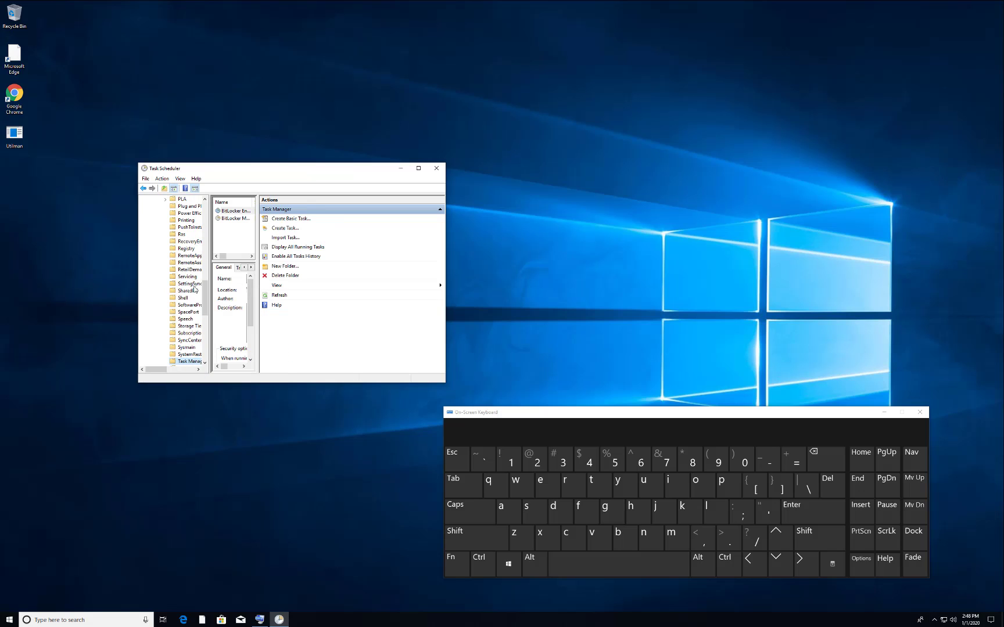
pyautogui.scroll(-15, 189, 302)
pyautogui.click(191, 362)
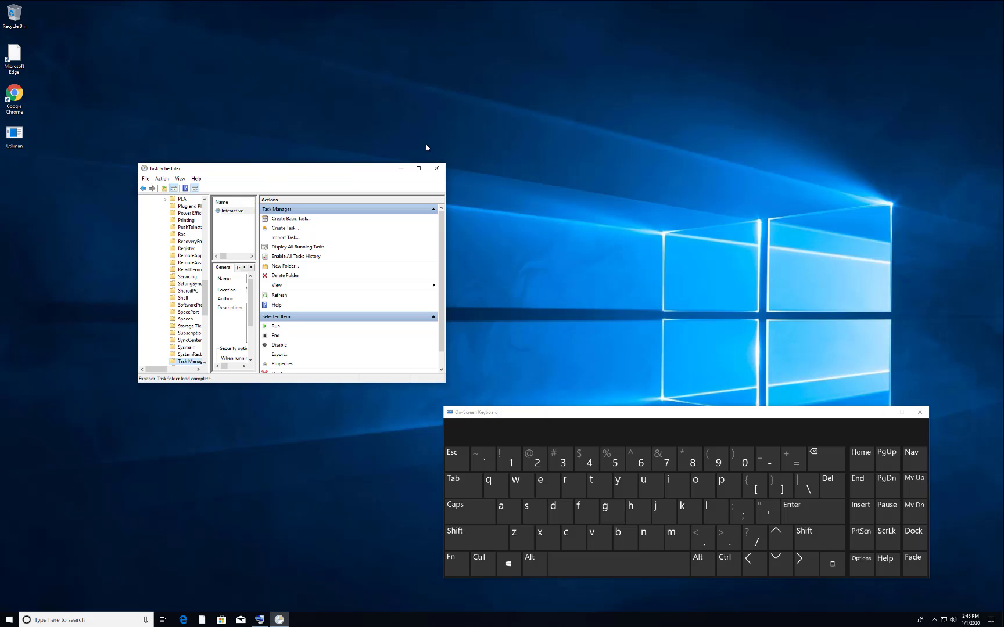
# - Open the TextServicesFramework folder to check MsCtfMonitor, then close Task Scheduler
pyautogui.click(418, 168)
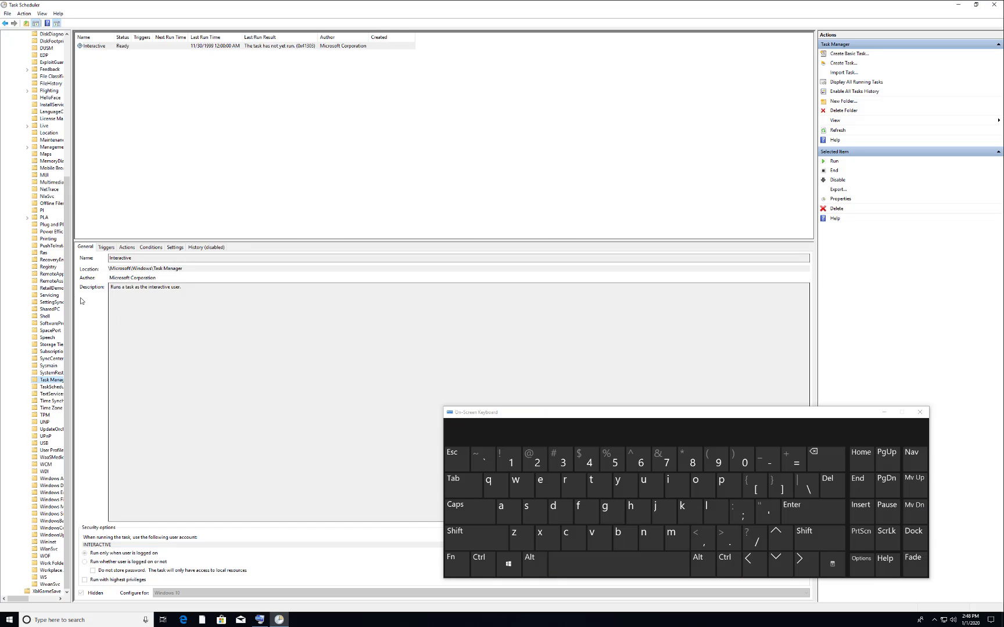
pyautogui.moveTo(73, 302); pyautogui.dragTo(177, 313)
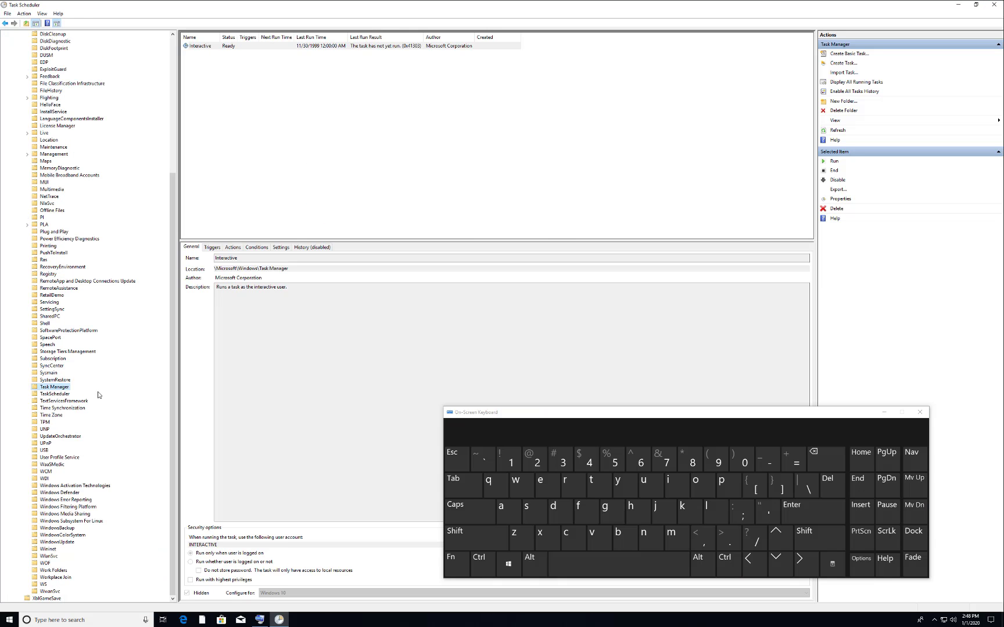
pyautogui.click(63, 402)
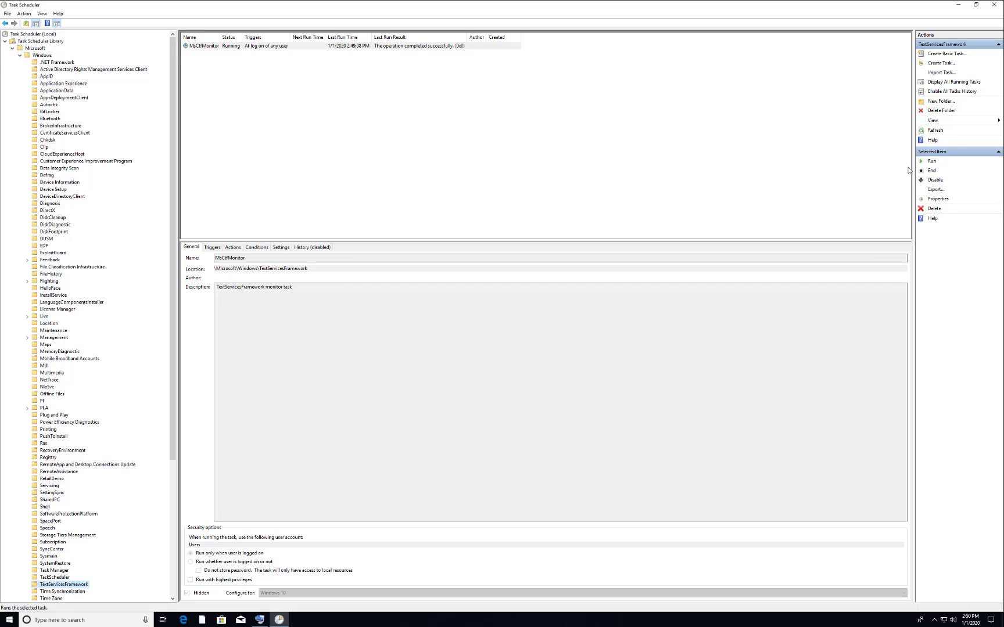
pyautogui.click(995, 5)
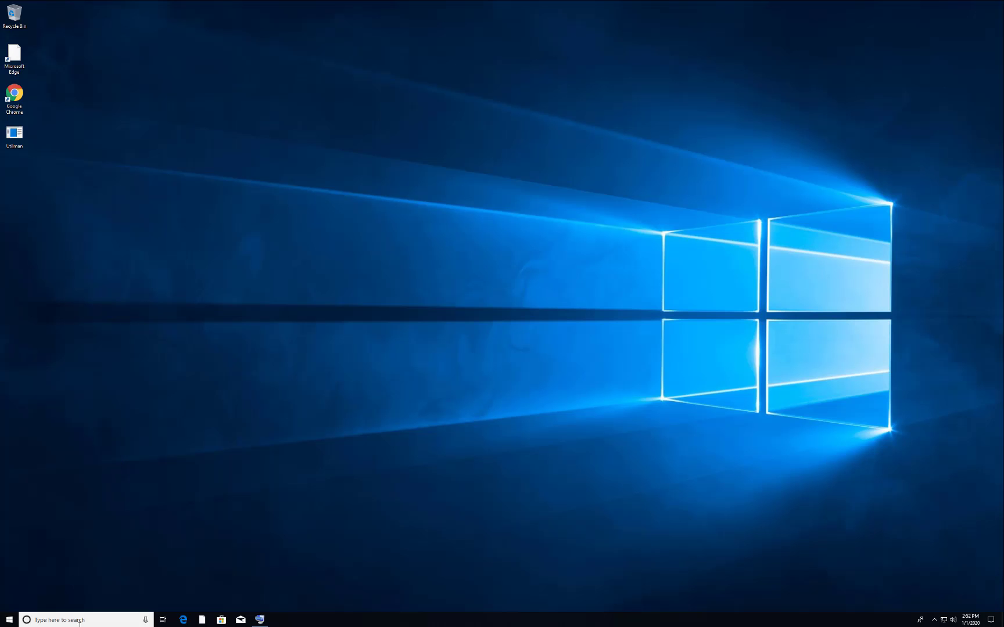
# - Open the On-Screen Keyboard and move it up and to the right
pyautogui.click(87, 620)
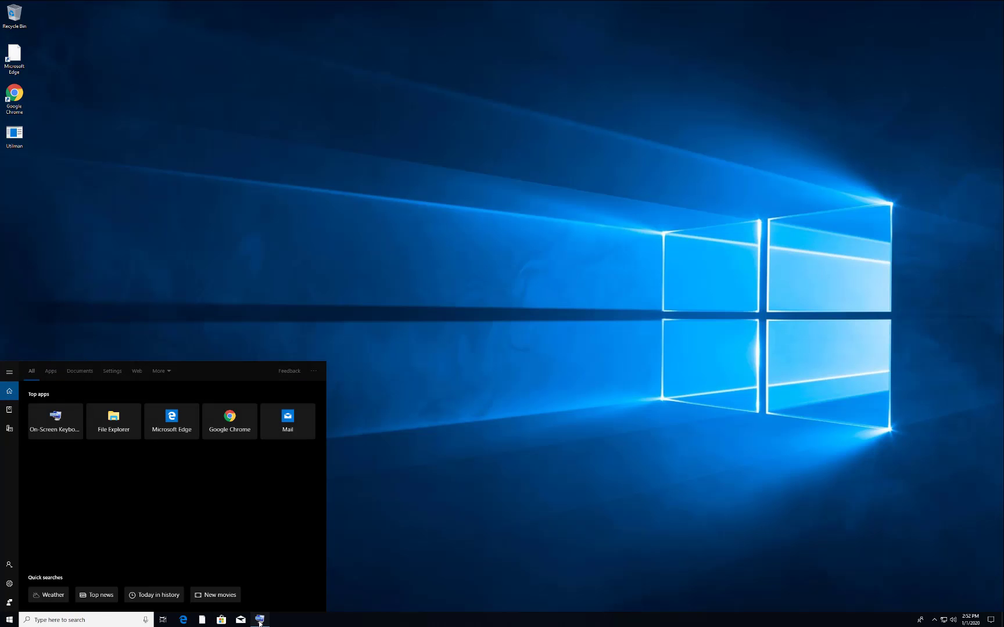
pyautogui.click(260, 620)
pyautogui.moveTo(491, 300); pyautogui.dragTo(604, 236)
# - Find Task Manager via search, end the Cortana process, and close Task Manager
pyautogui.click(65, 620)
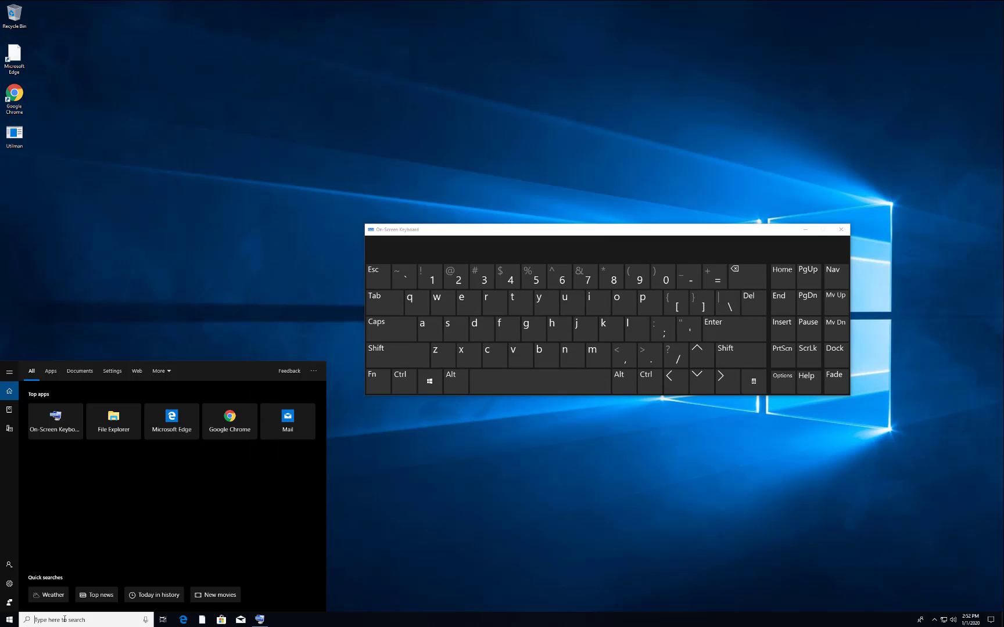
pyautogui.write('task')
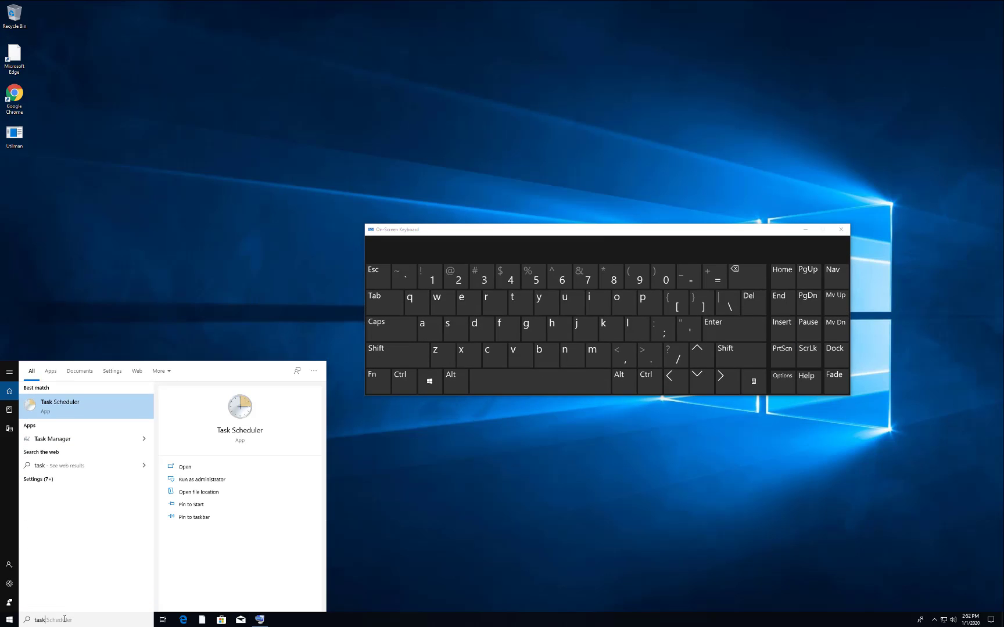
pyautogui.click(66, 439)
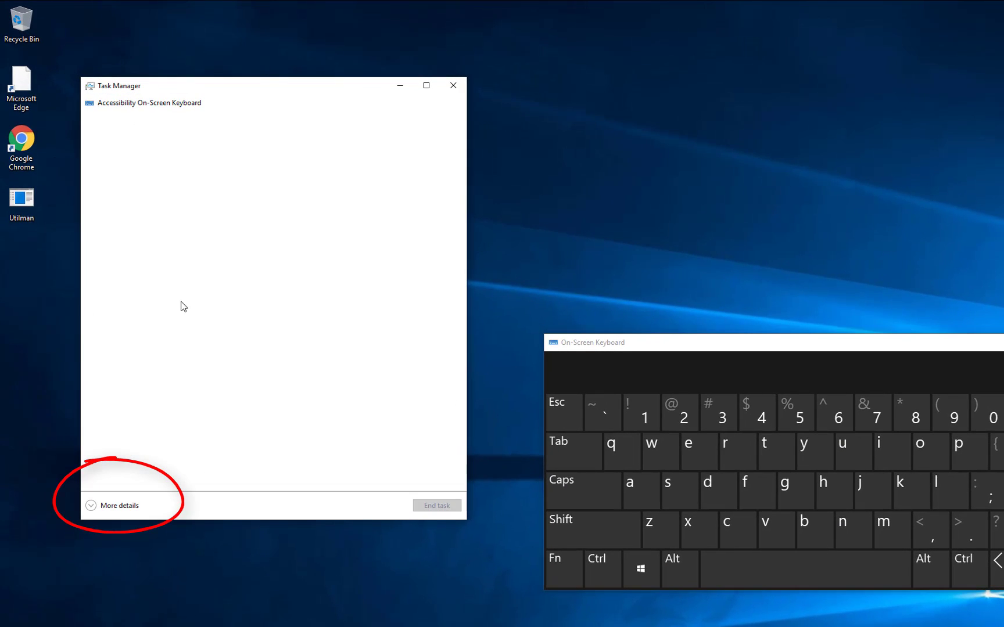
pyautogui.click(126, 509)
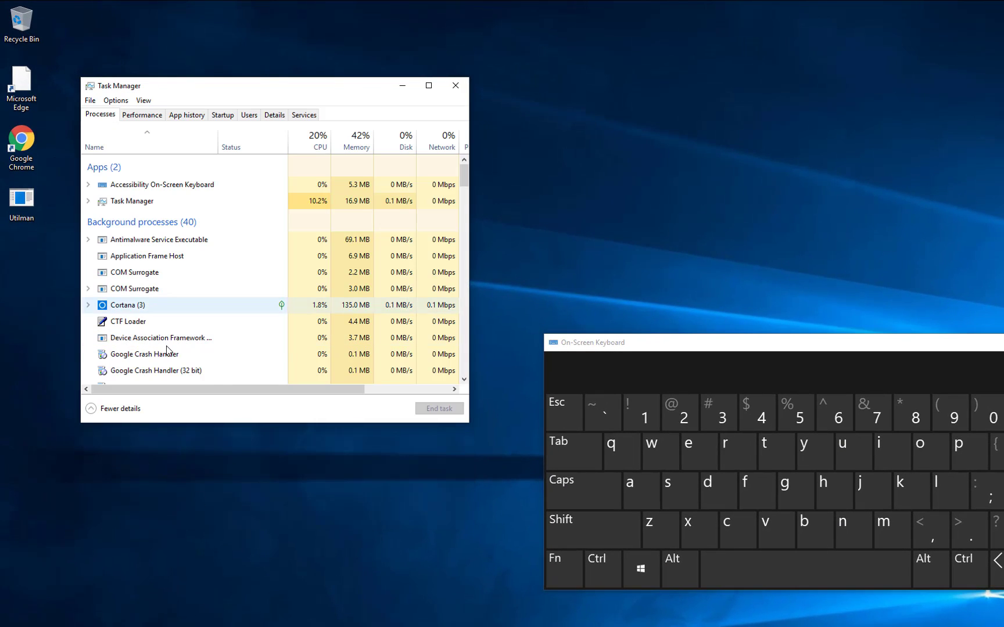
pyautogui.click(133, 312)
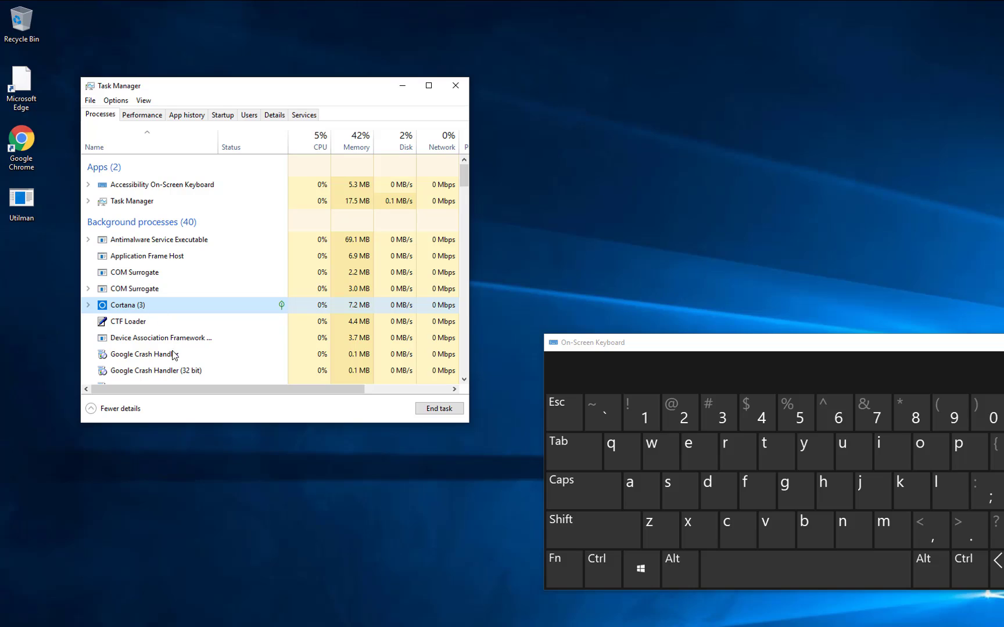
pyautogui.click(445, 413)
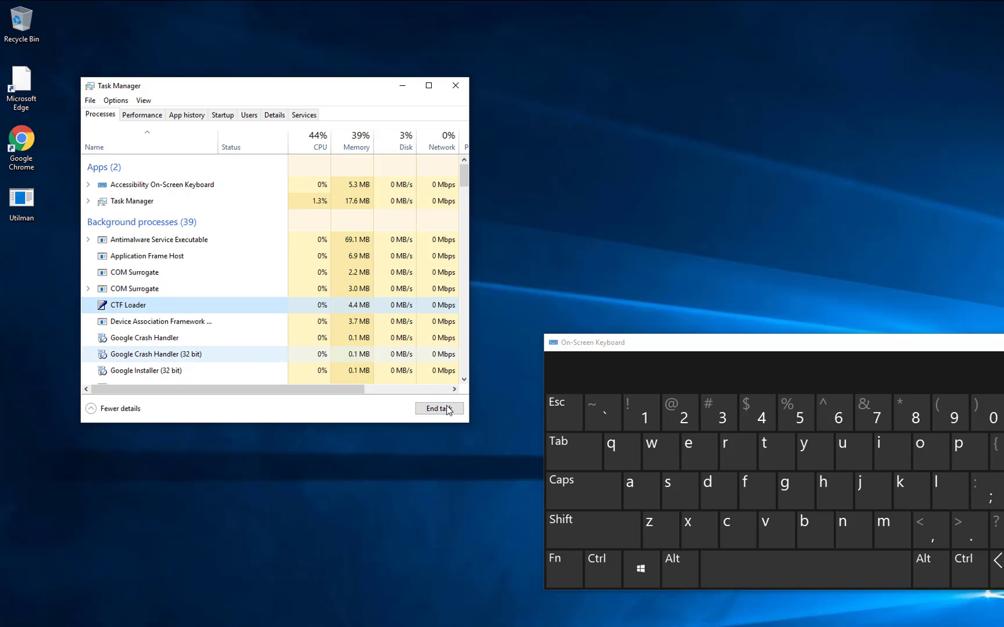
pyautogui.click(455, 85)
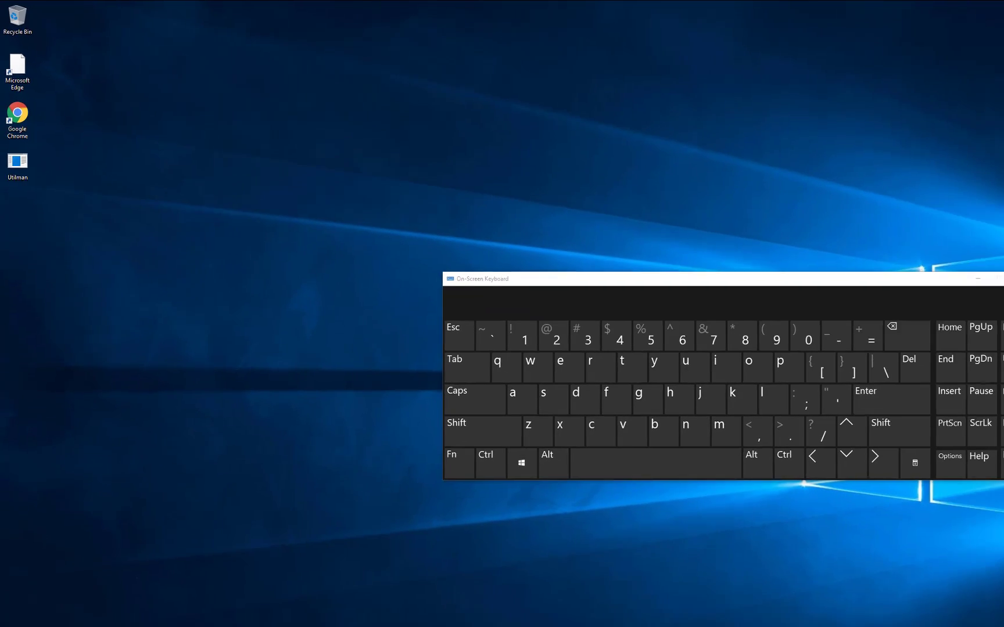
pyautogui.click(84, 620)
pyautogui.write('ssdfsdf')
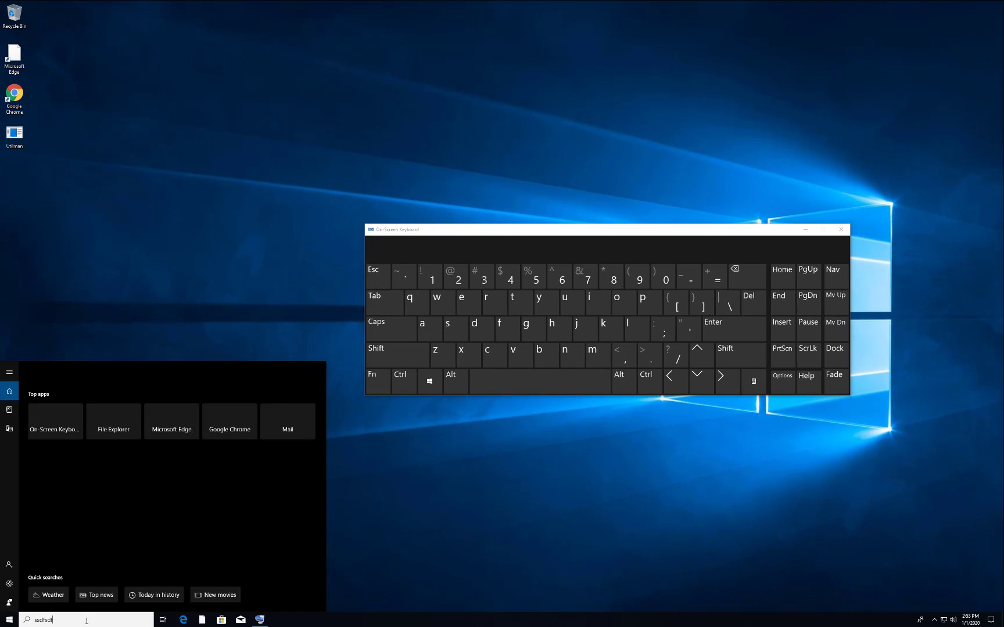
pyautogui.click(175, 258)
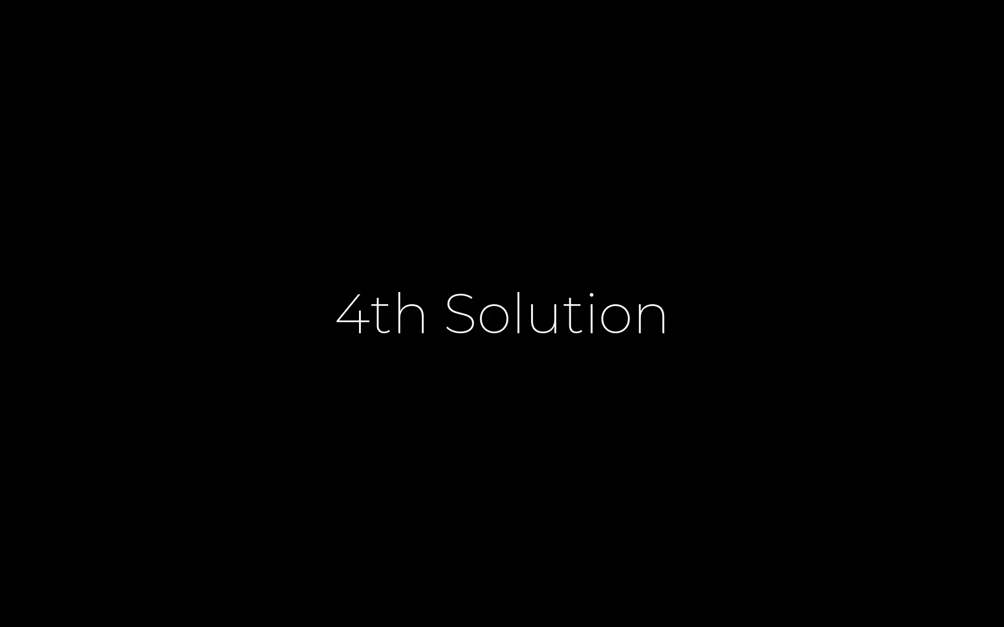
# - Run "c:\windows\system32\ctfmon.exe" from the Run box to restart the CTF monitor
pyautogui.click(80, 621)
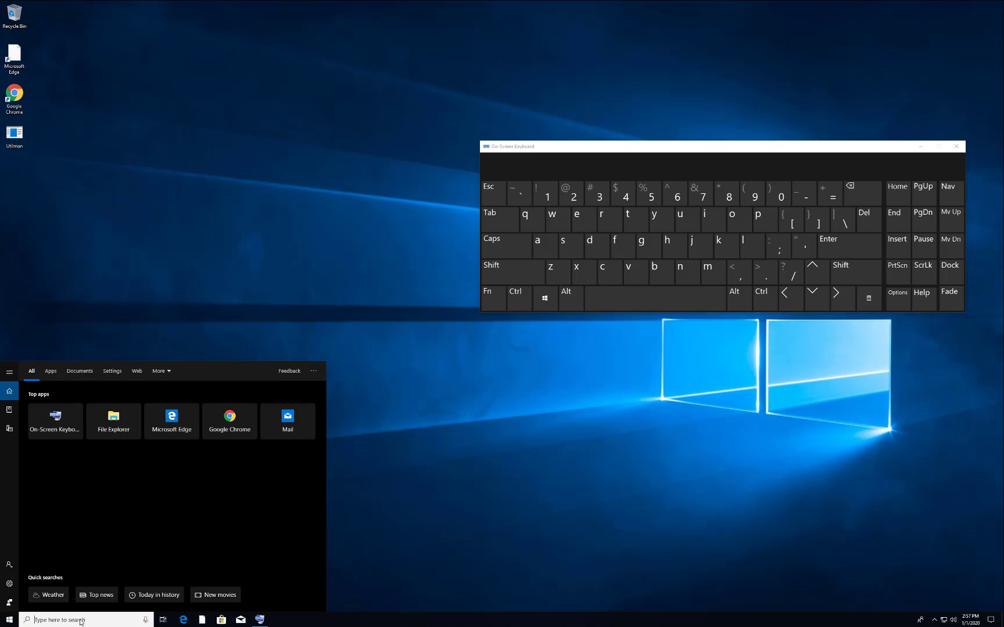
pyautogui.write('osk')
pyautogui.press('Return')
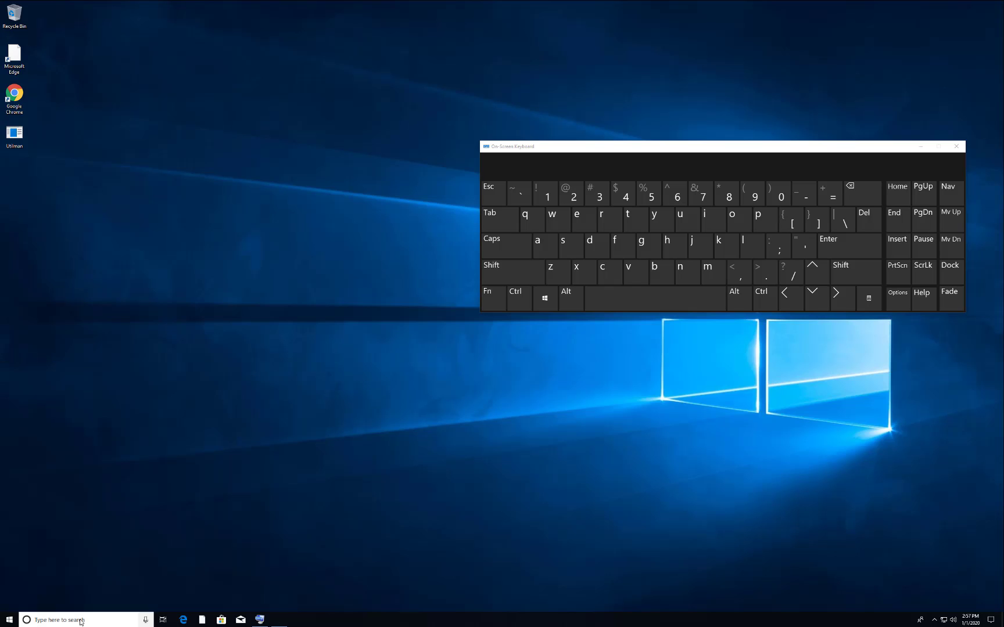
pyautogui.press('super+r')
pyautogui.moveTo(85, 531); pyautogui.dragTo(232, 301)
pyautogui.click(254, 340)
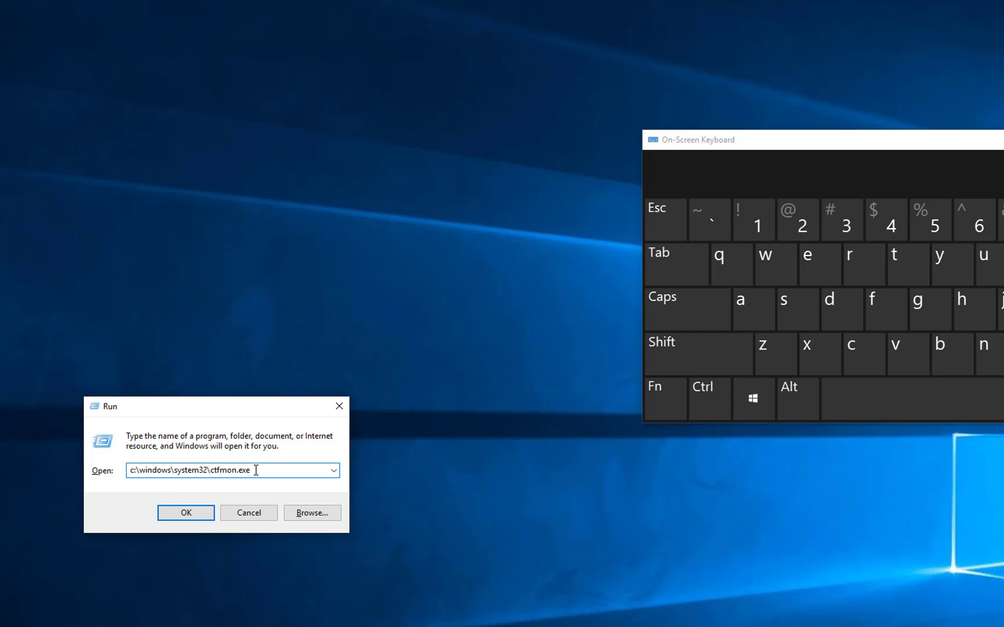
pyautogui.write('"')
pyautogui.write('"')
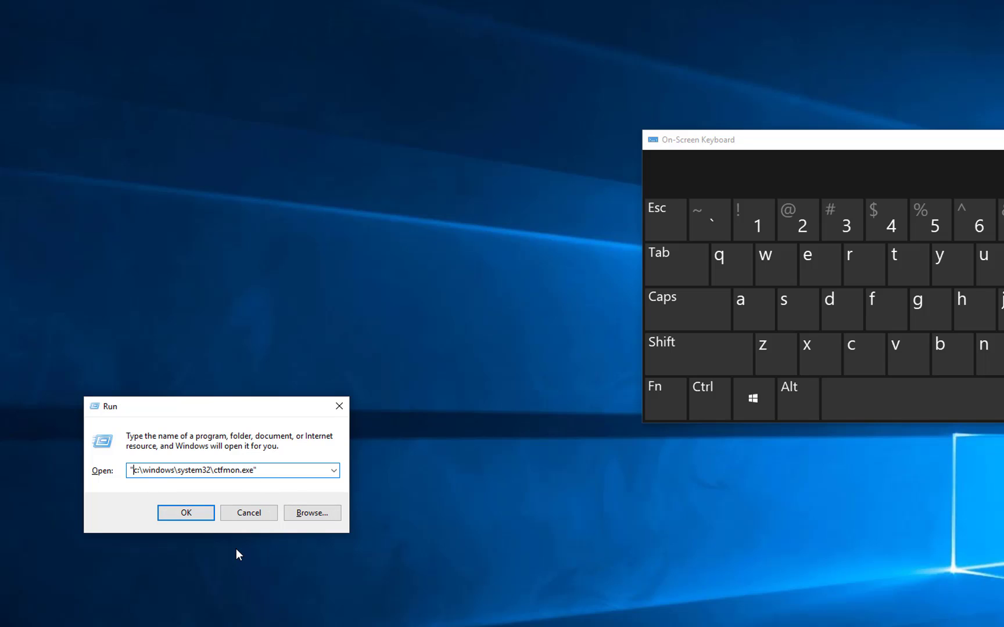
pyautogui.click(197, 516)
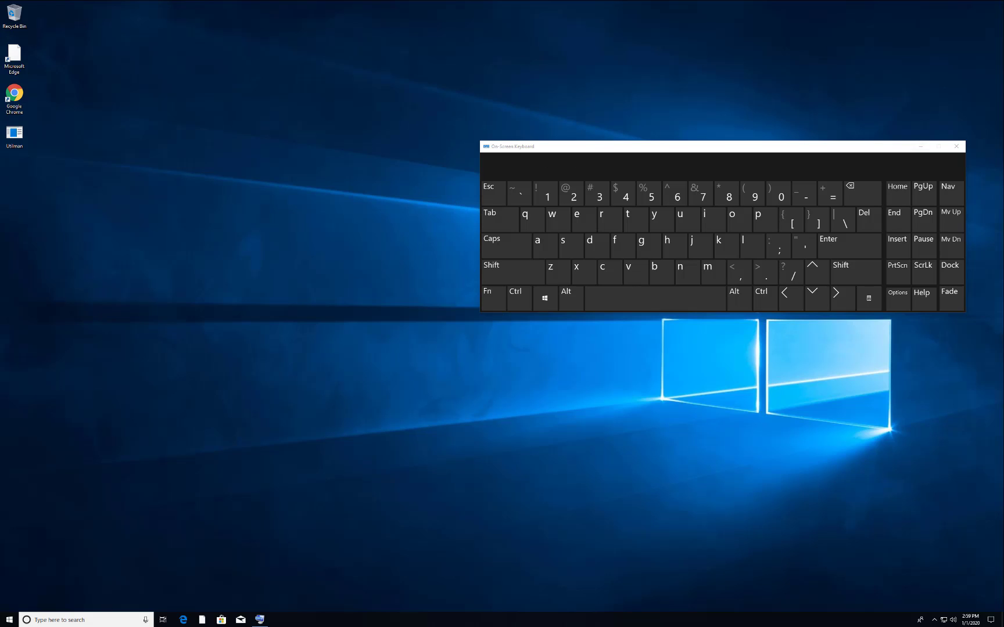
# - Go to Settings > Update & Security > Troubleshoot and run the Keyboard troubleshooter
pyautogui.click(48, 620)
pyautogui.click(9, 620)
pyautogui.click(9, 622)
pyautogui.click(9, 622)
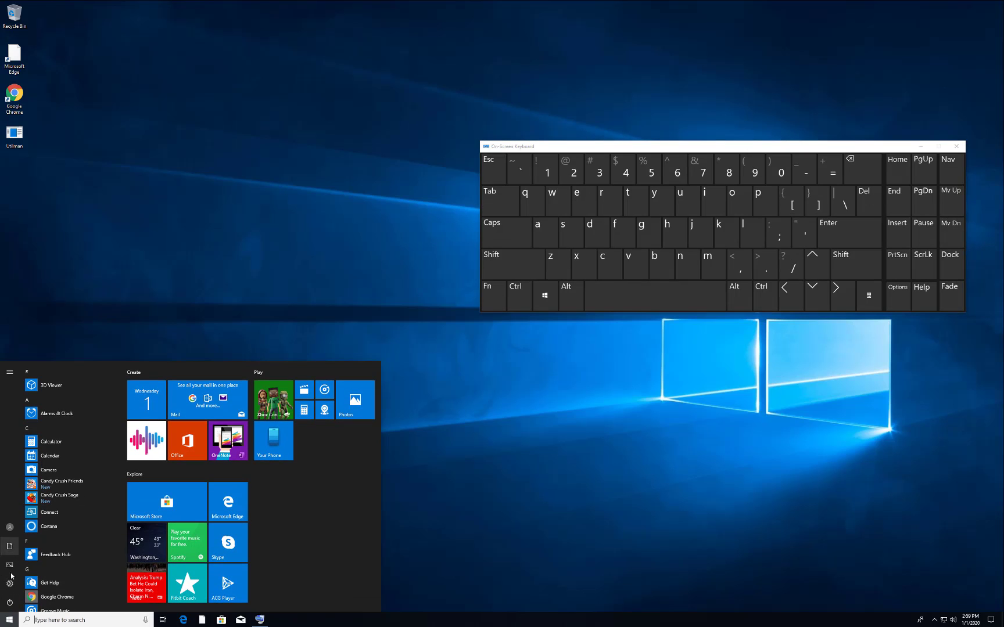
pyautogui.click(10, 585)
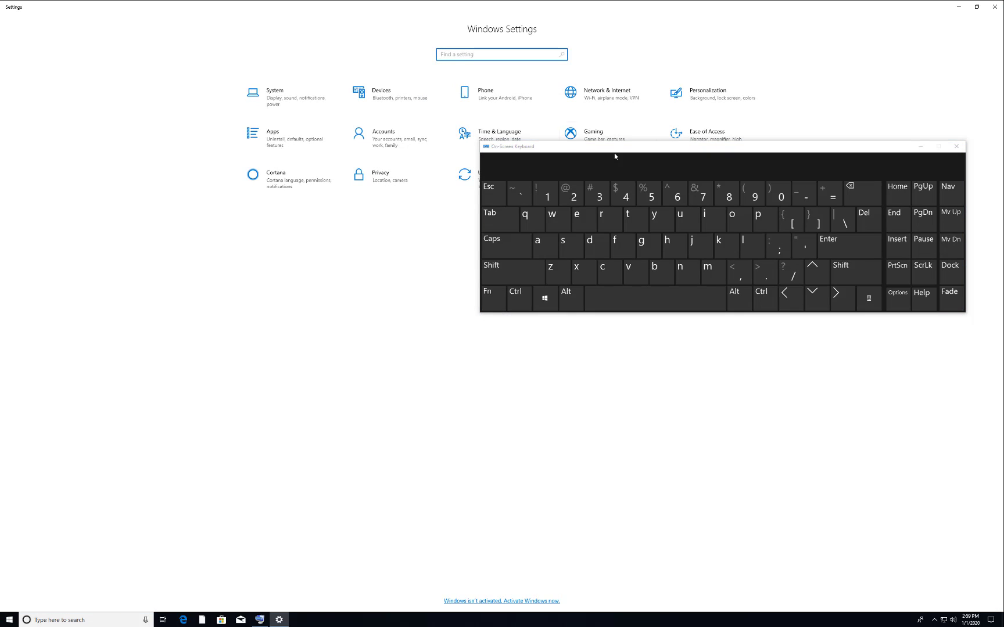
pyautogui.moveTo(614, 153); pyautogui.dragTo(561, 340)
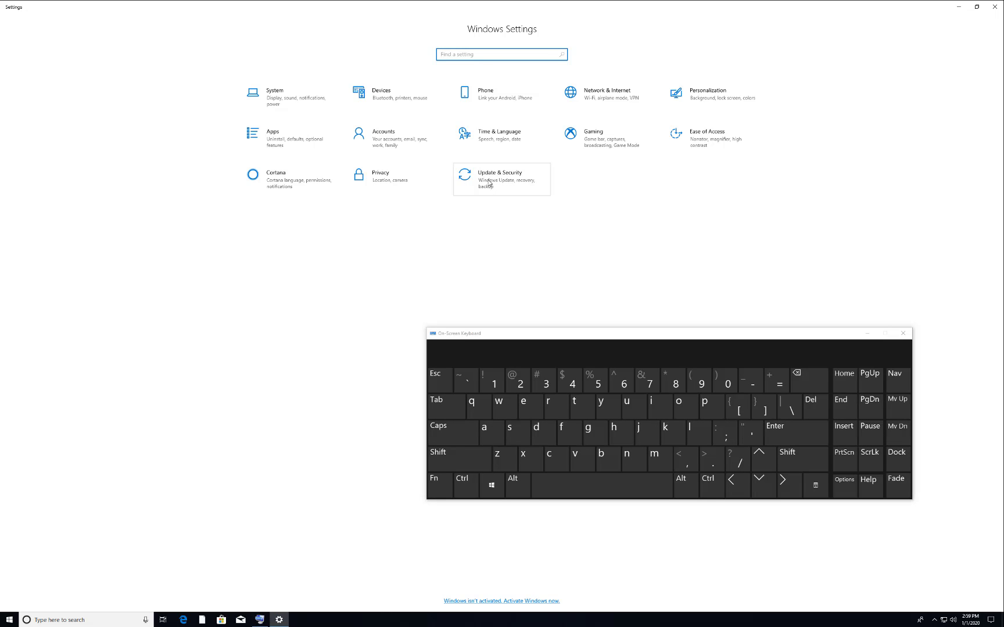
pyautogui.click(489, 183)
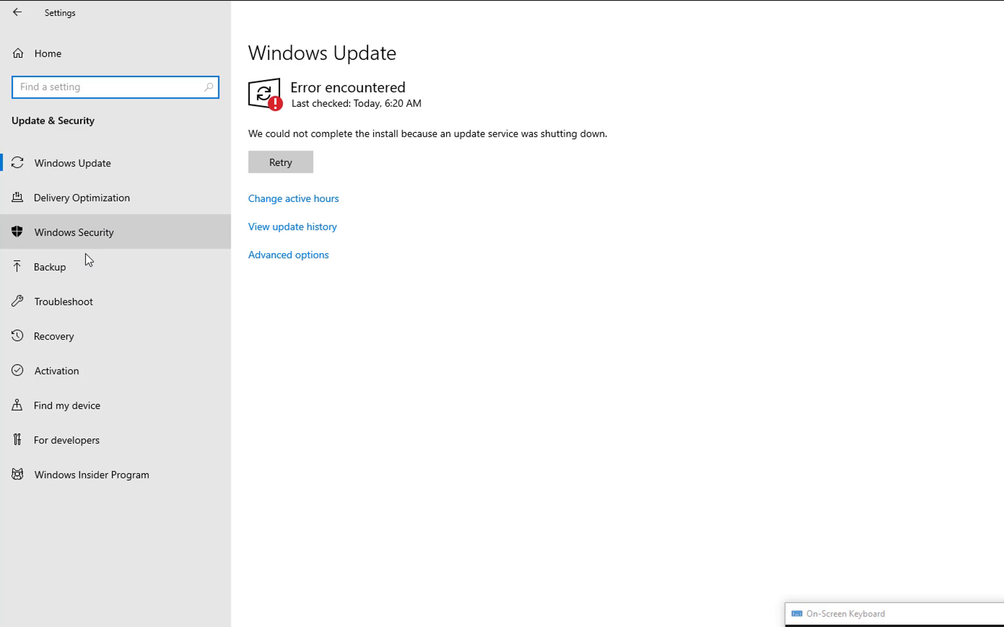
pyautogui.click(67, 301)
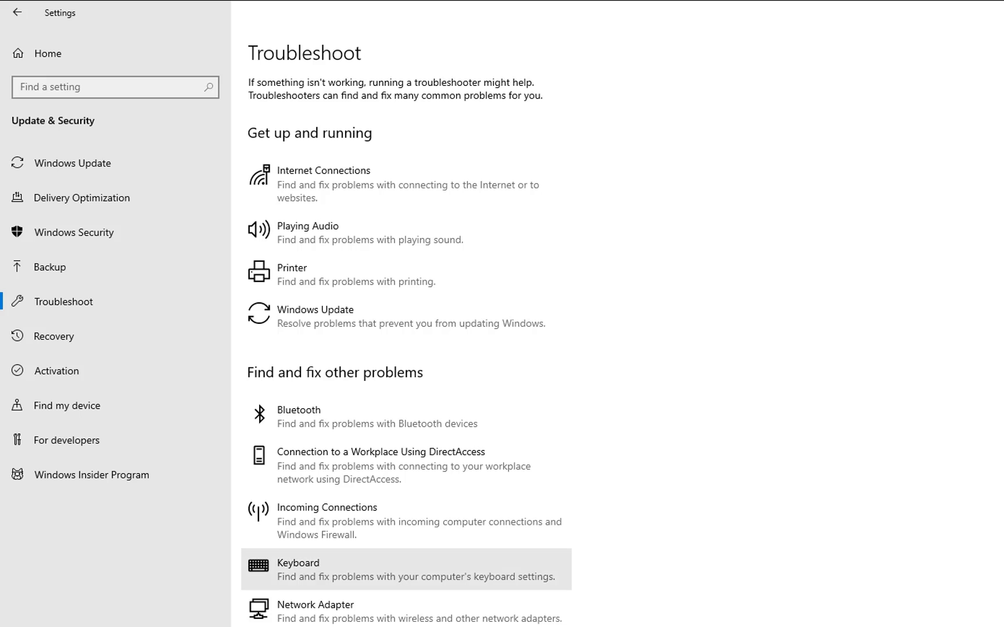
pyautogui.click(344, 552)
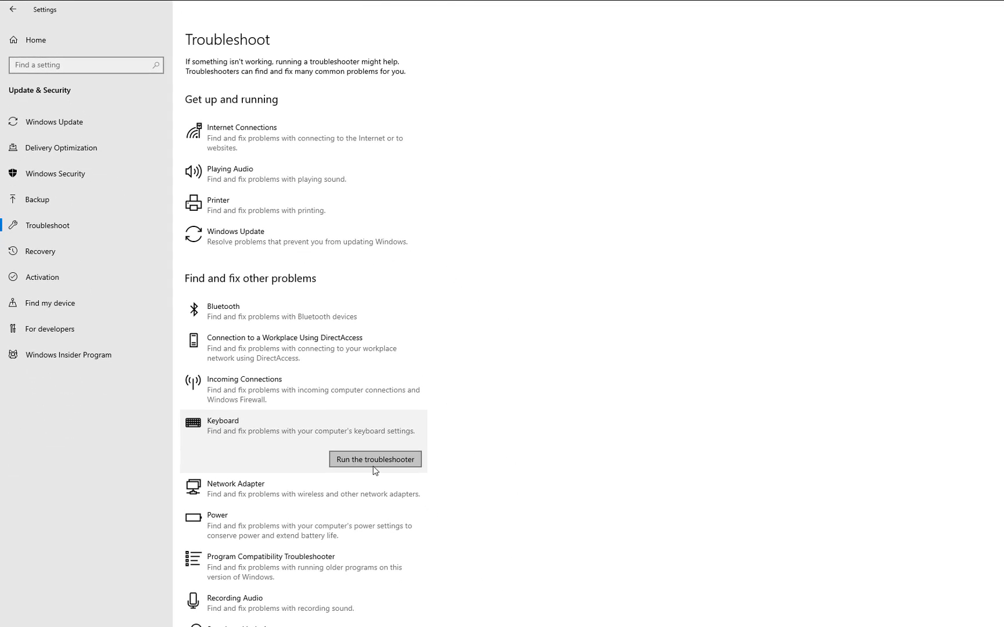
pyautogui.click(377, 463)
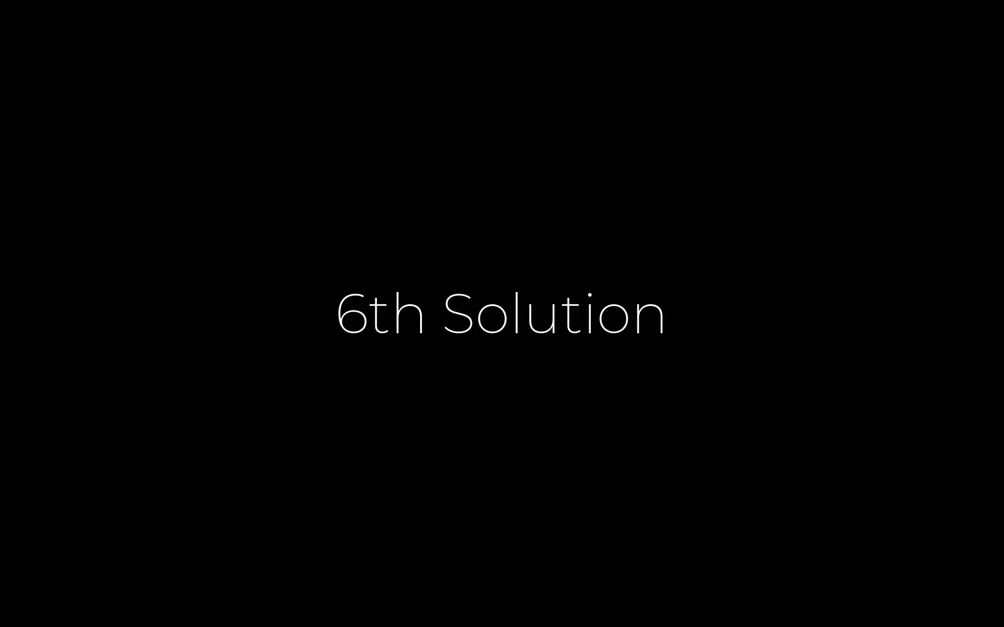
# - Start Reset this PC from Update & Security > Recovery, choosing Keep my files
pyautogui.click(10, 620)
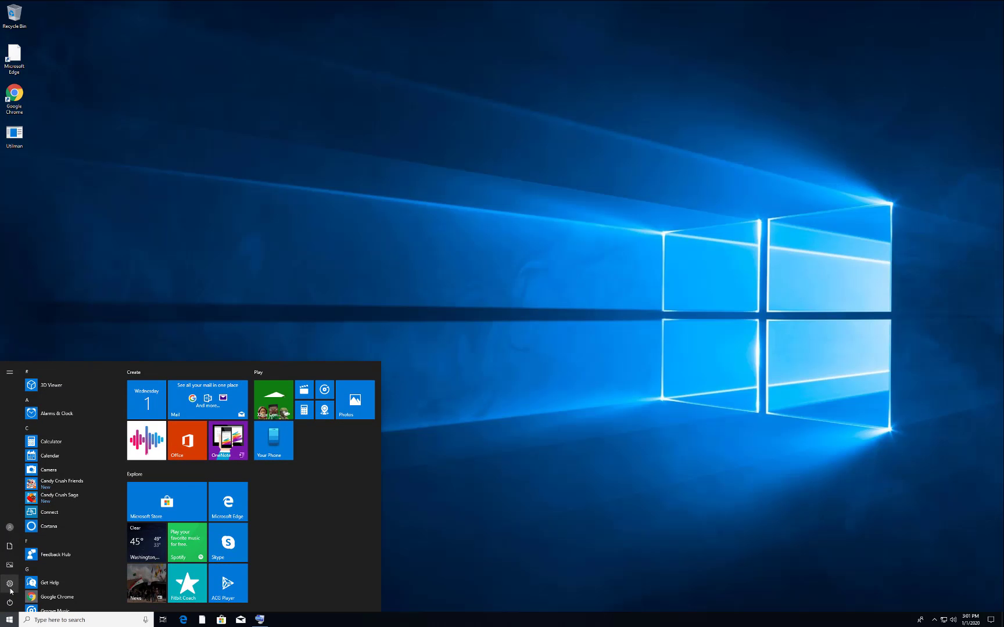
pyautogui.click(11, 588)
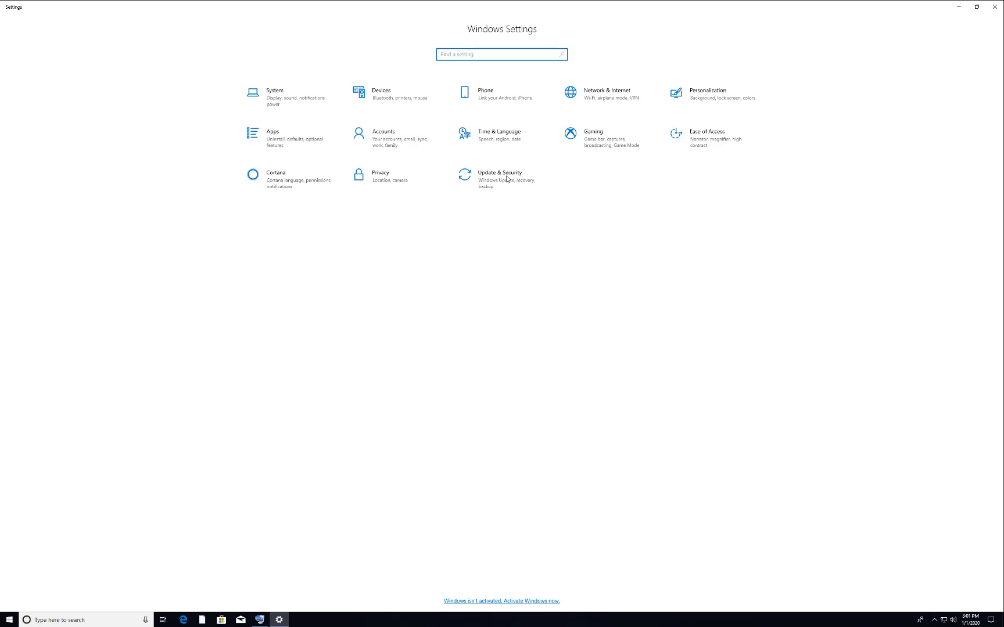
pyautogui.click(507, 177)
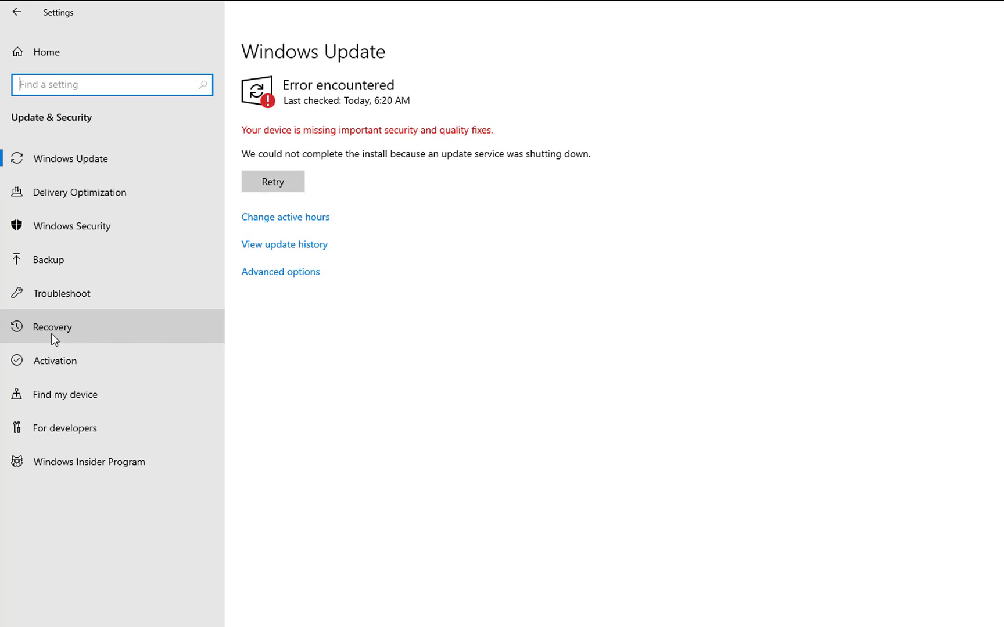
pyautogui.click(69, 336)
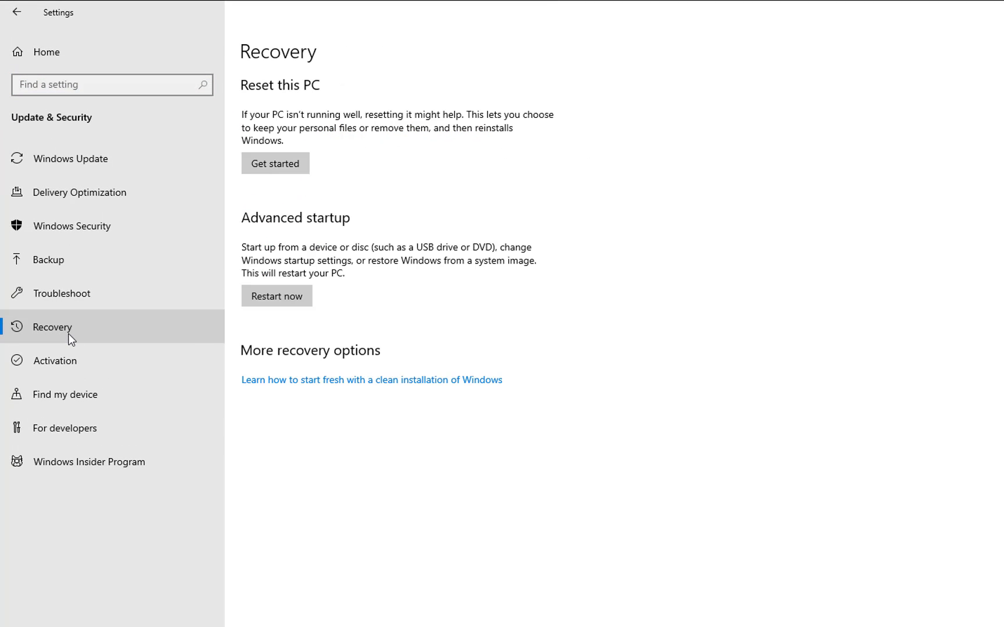
pyautogui.click(275, 165)
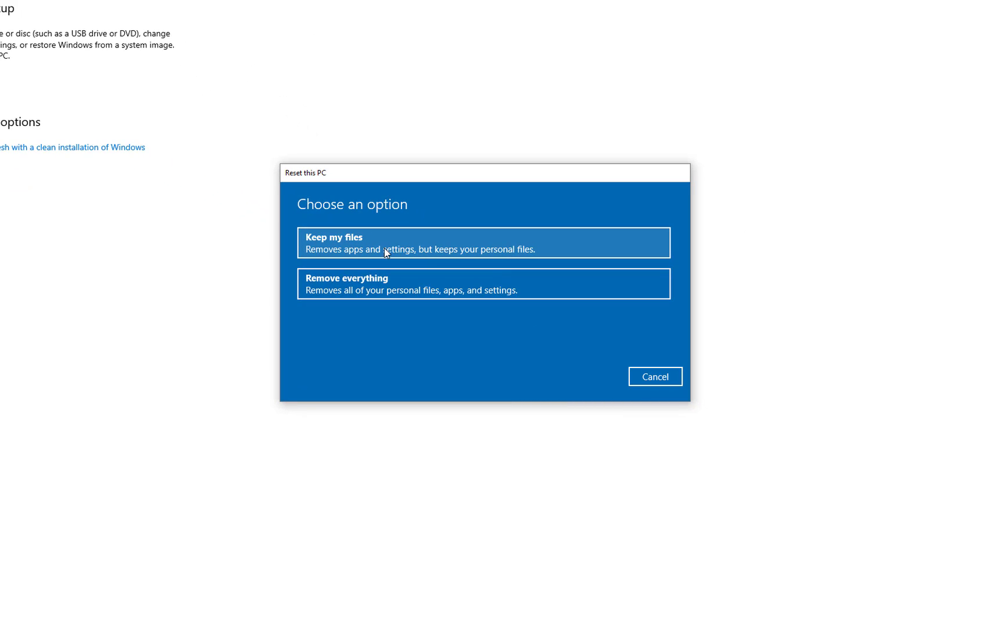
pyautogui.click(437, 244)
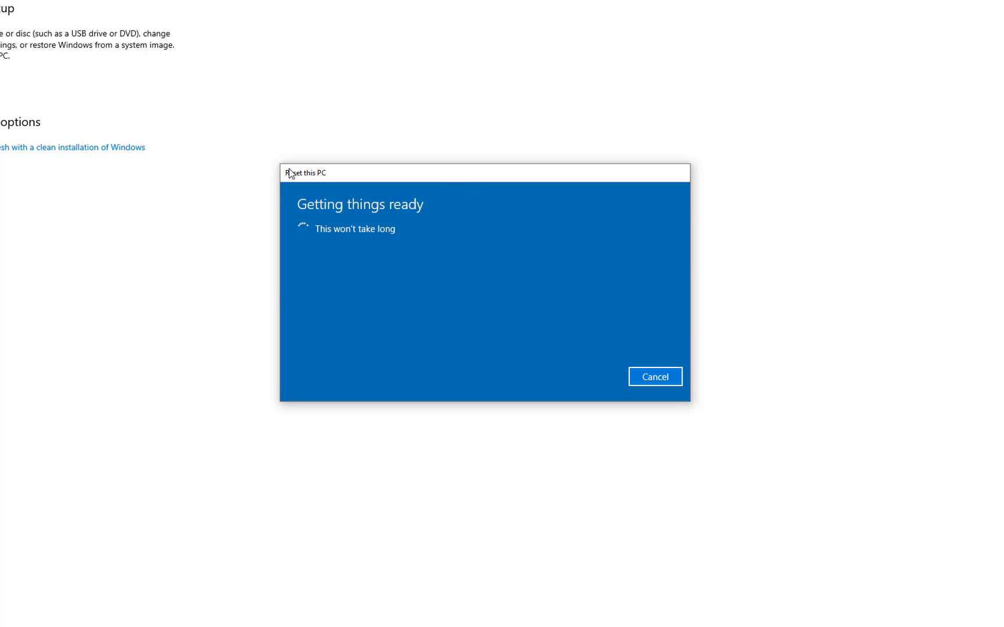